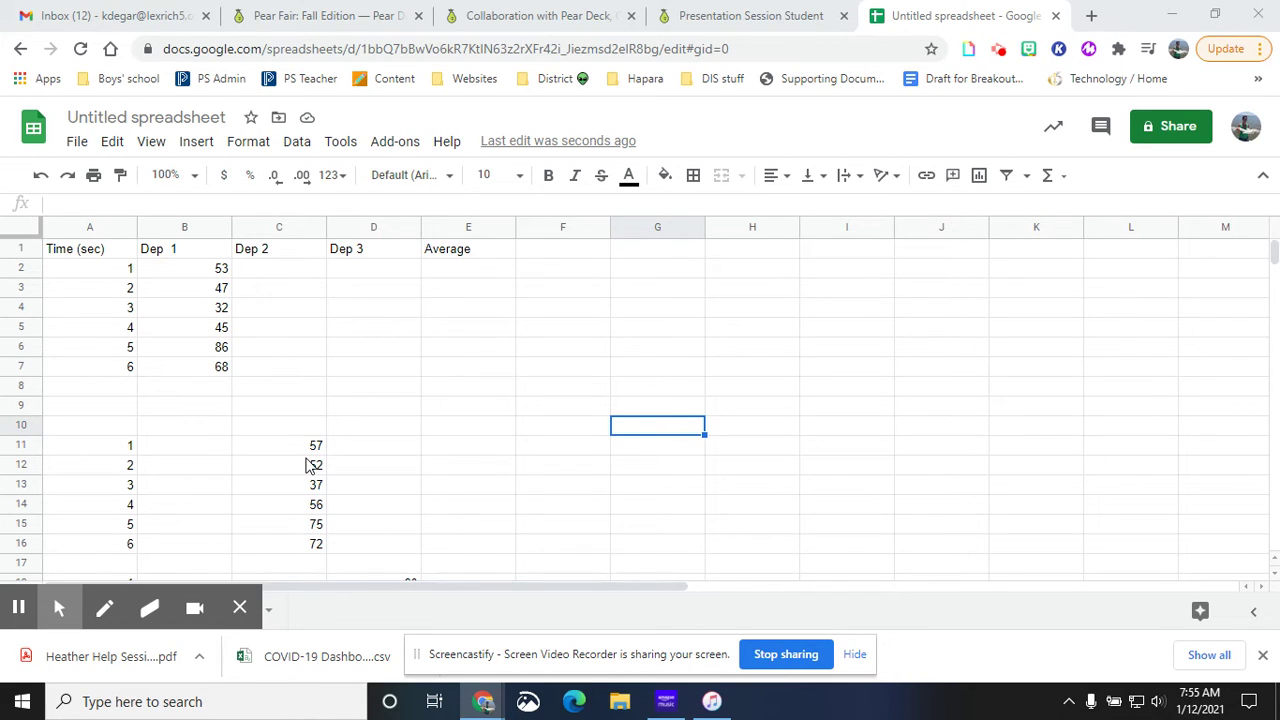
# Examine the time column and the separate blocks of readings for Dep 1, Dep 2 and Dep 3
pyautogui.click(95, 226)
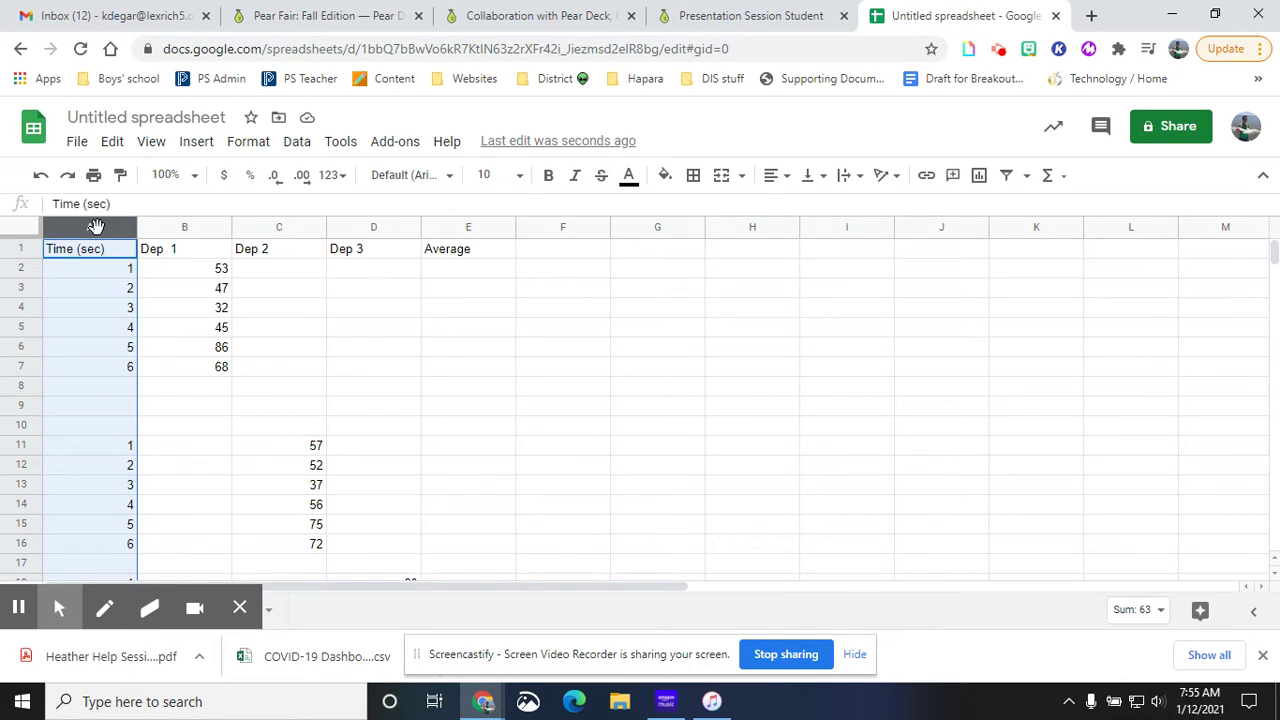
pyautogui.scroll(-4, 125, 372)
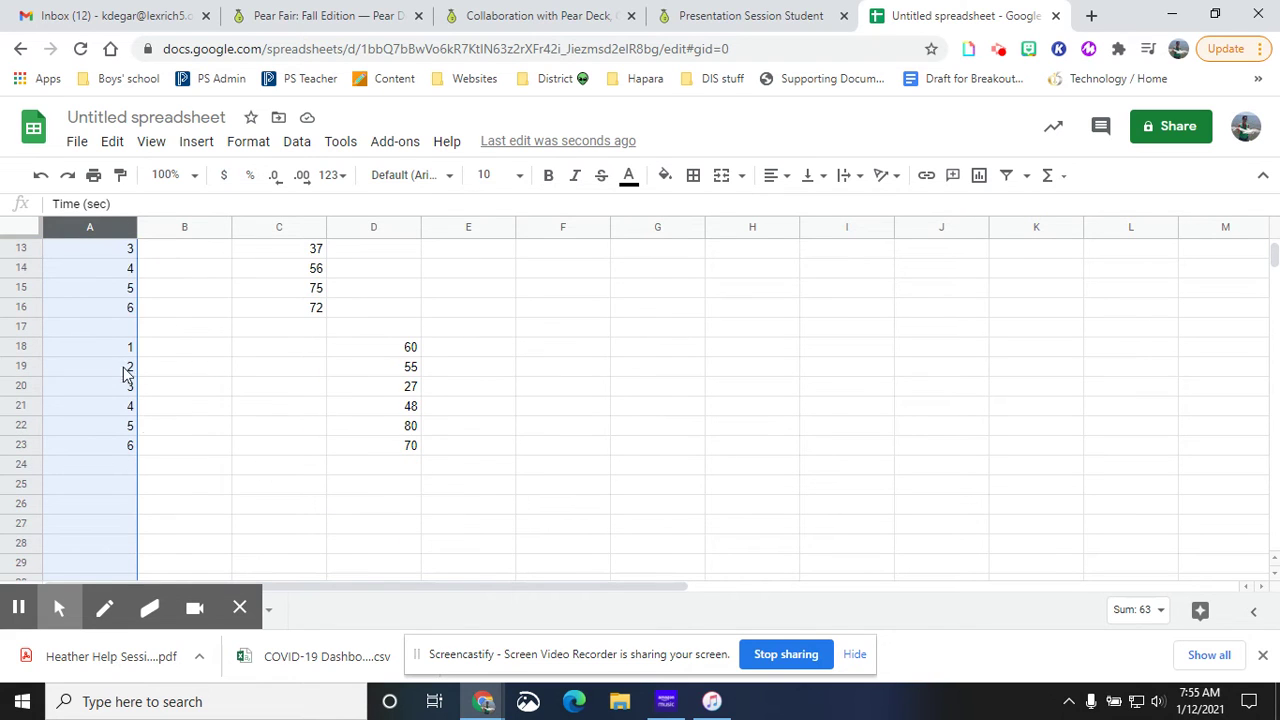
pyautogui.scroll(4, 268, 494)
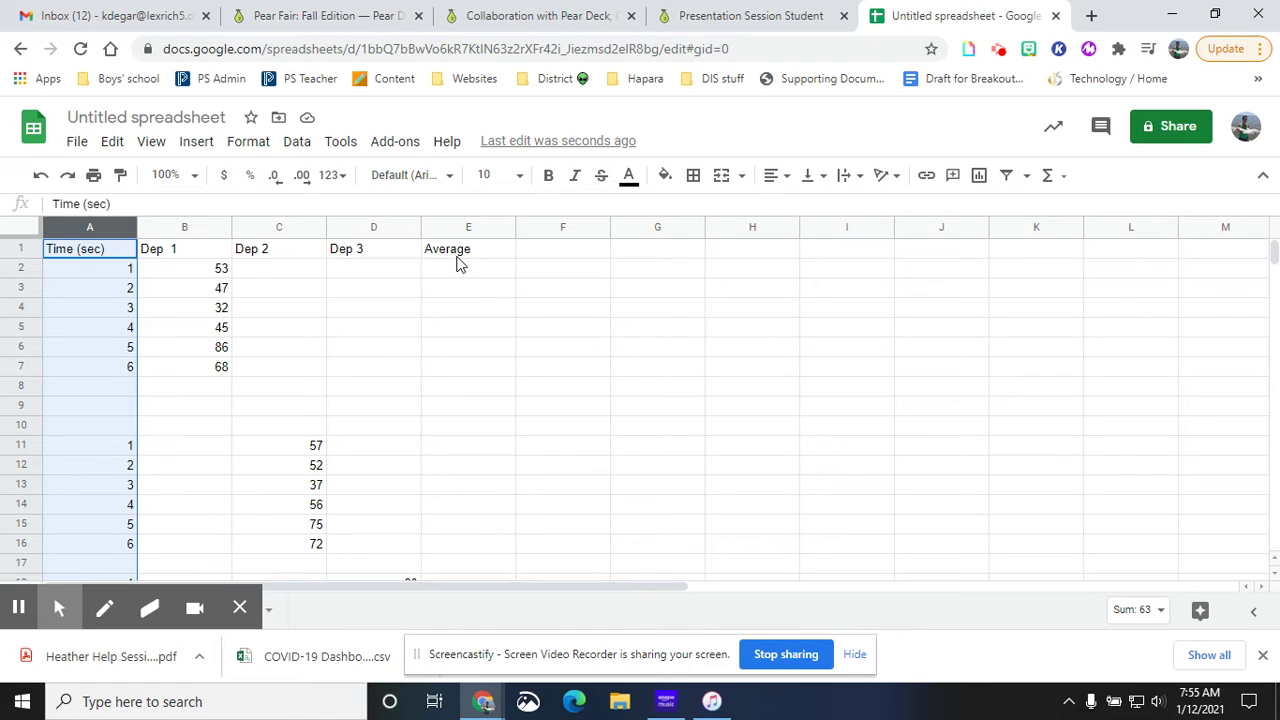
pyautogui.click(165, 265)
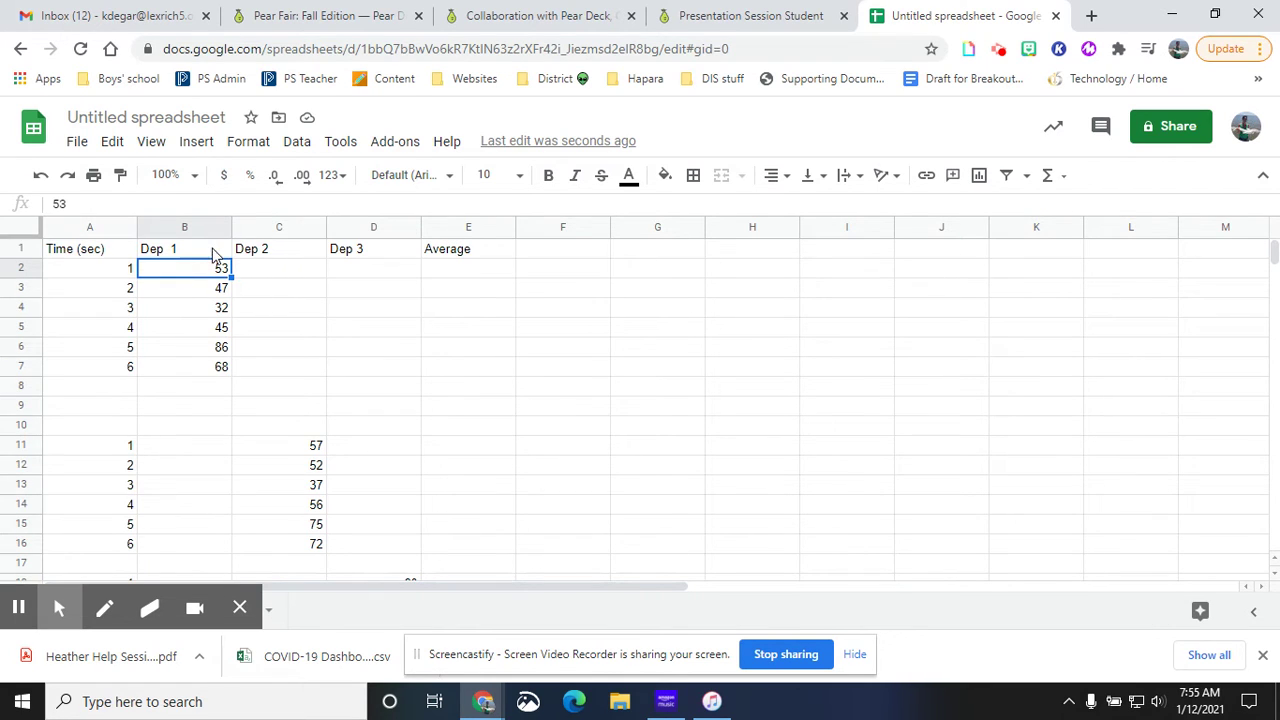
pyautogui.moveTo(204, 270); pyautogui.dragTo(212, 372)
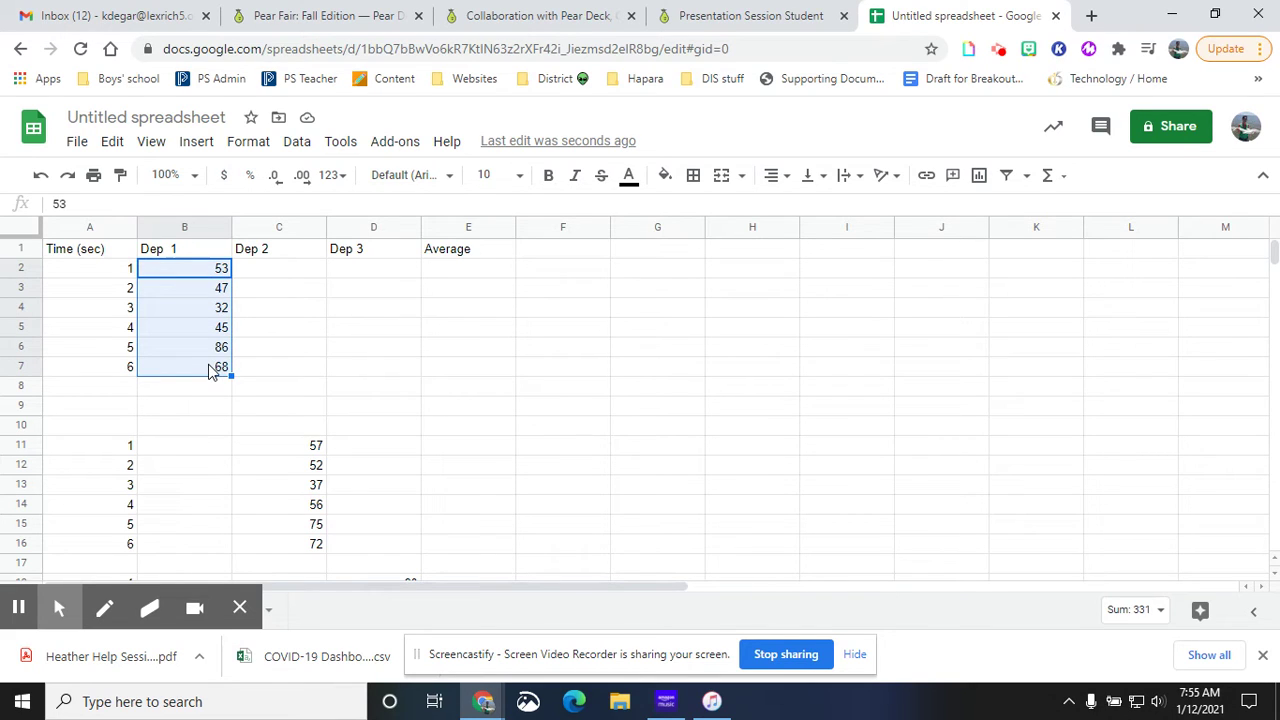
pyautogui.click(178, 506)
pyautogui.scroll(-1, 284, 450)
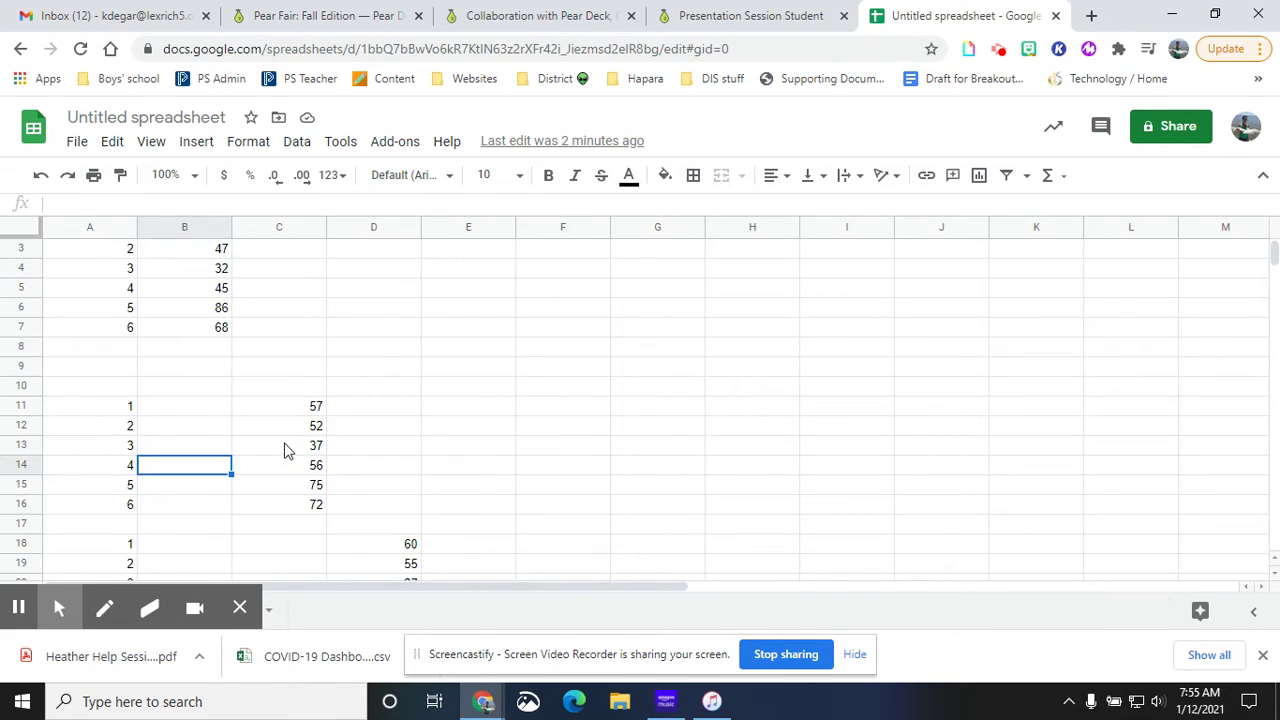
pyautogui.moveTo(297, 410); pyautogui.dragTo(300, 511)
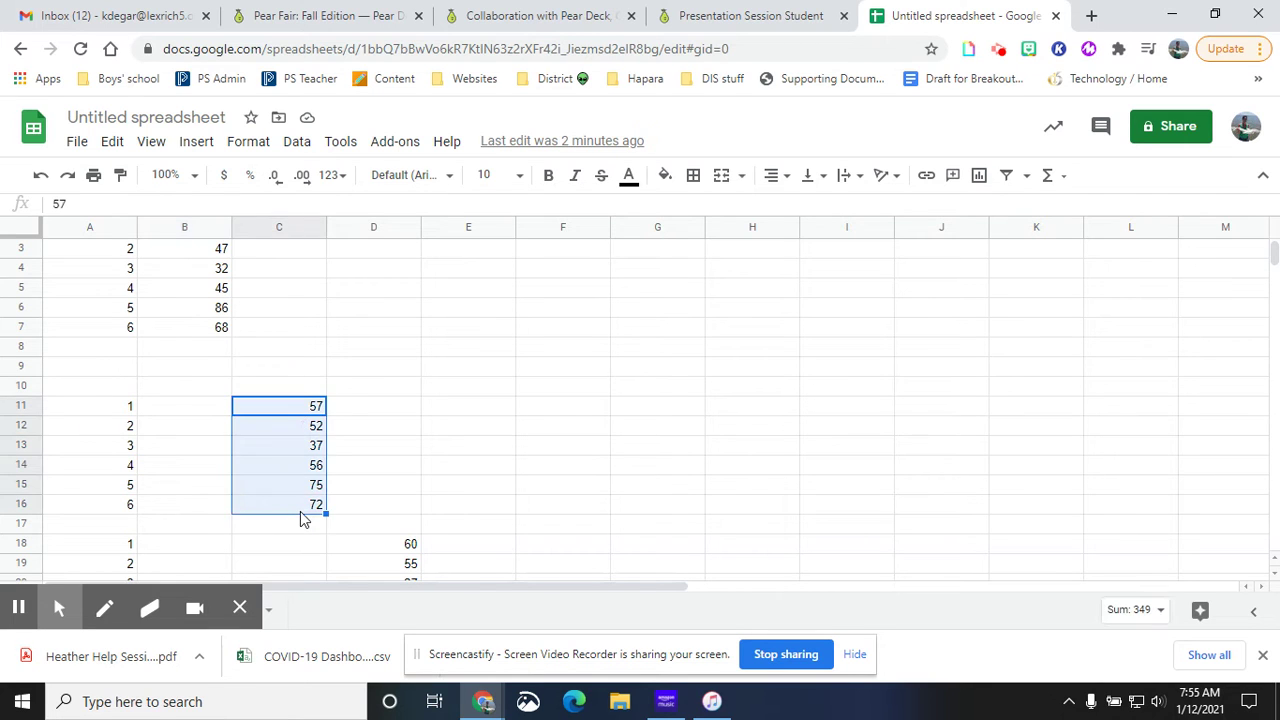
pyautogui.click(389, 465)
pyautogui.scroll(-3, 389, 465)
pyautogui.moveTo(376, 406); pyautogui.dragTo(378, 505)
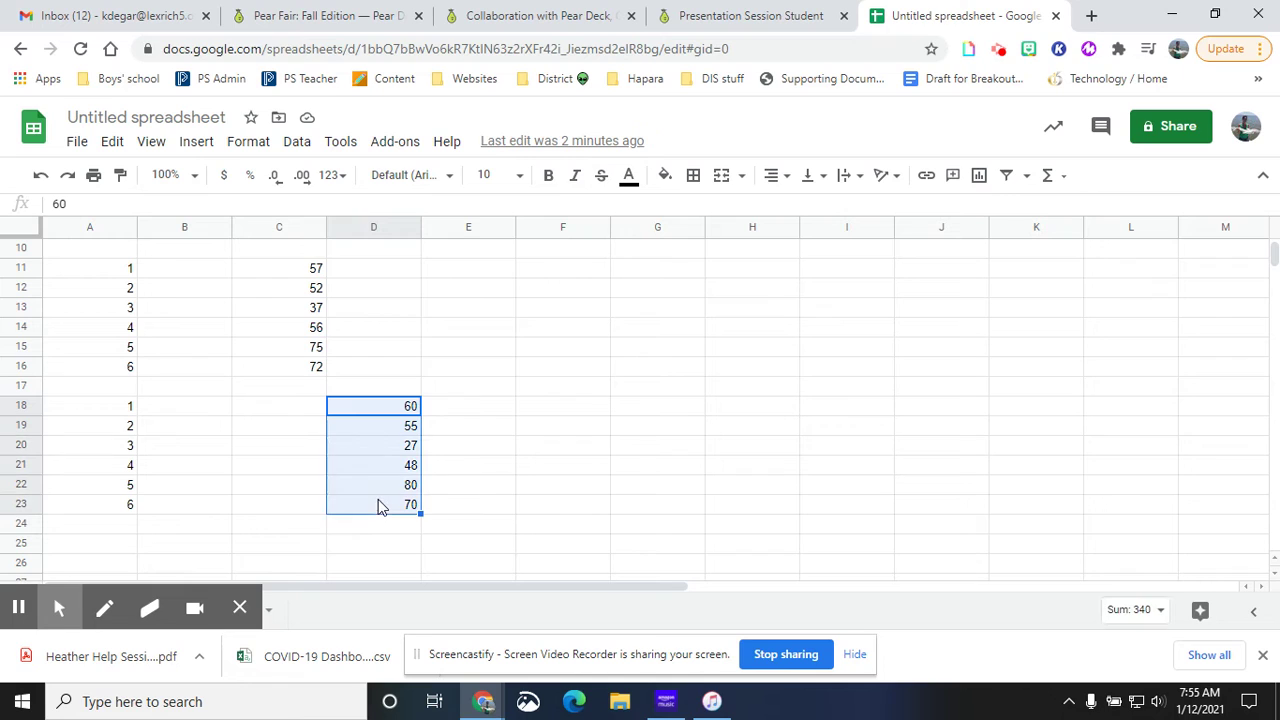
pyautogui.click(603, 450)
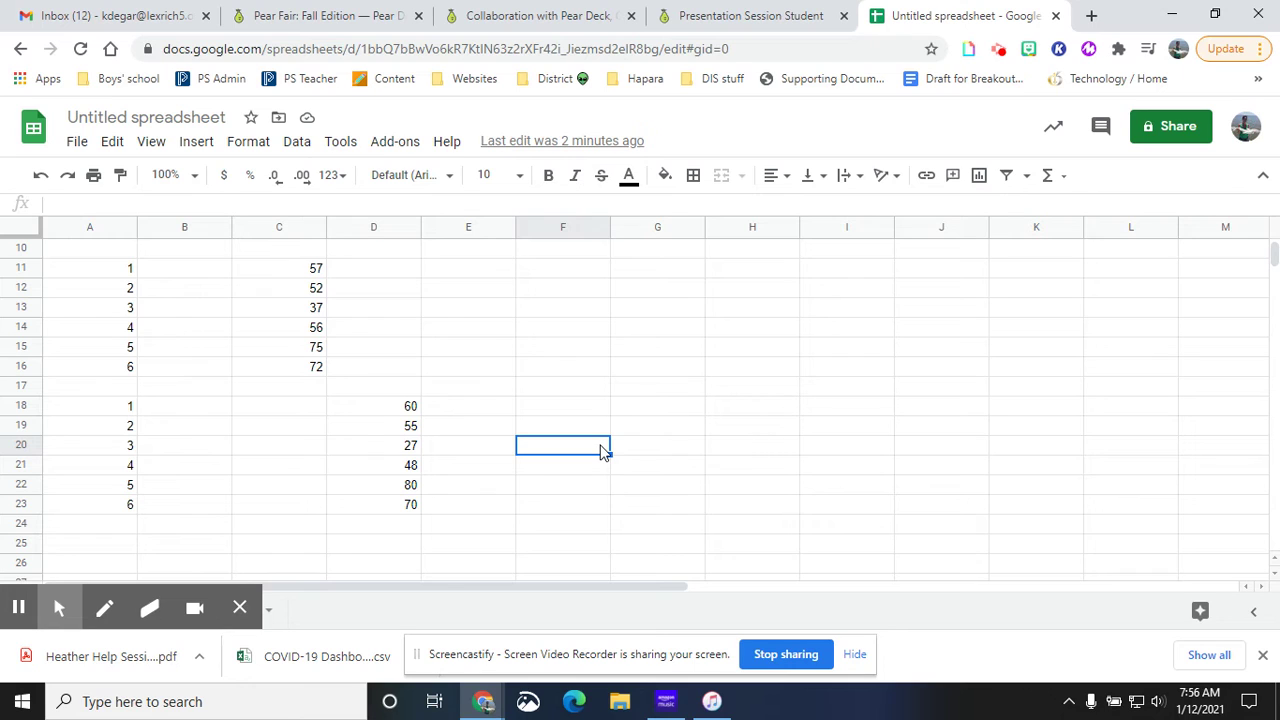
# Enter the time values 1 through 6 in cells A25 to A30, below the Dep 3 block
pyautogui.scroll(-1, 604, 451)
pyautogui.click(118, 500)
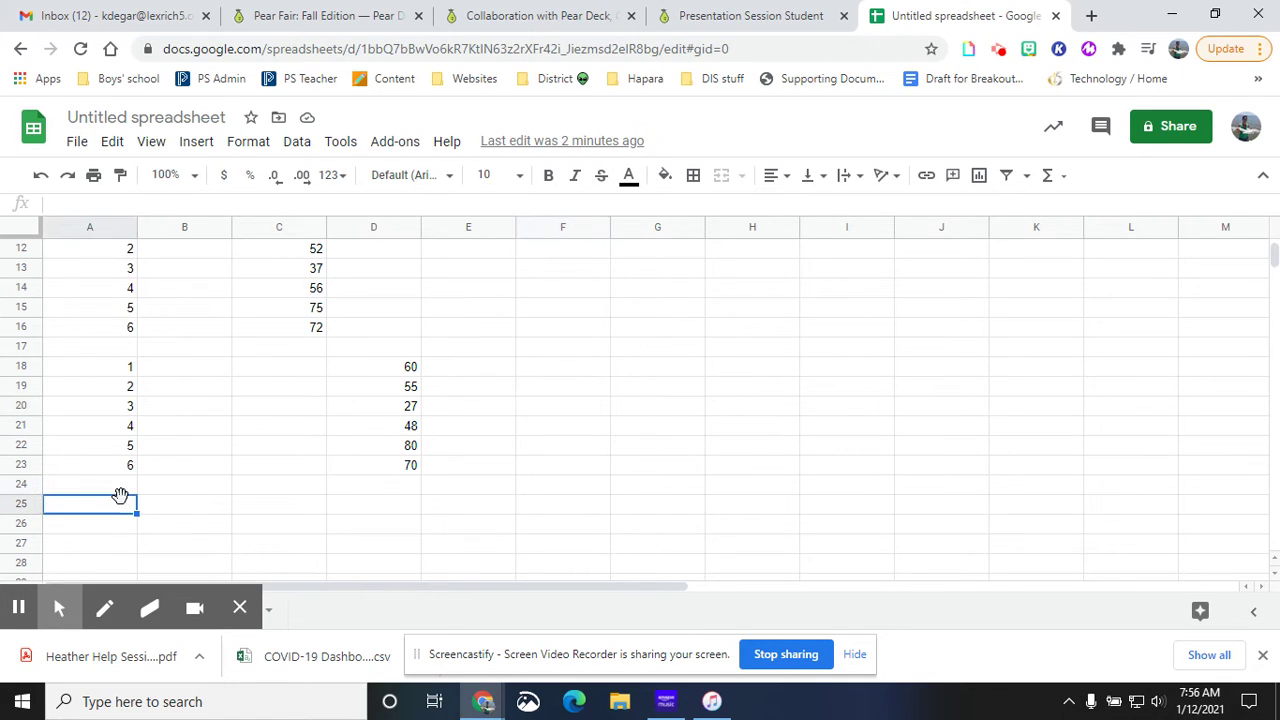
pyautogui.write('1')
pyautogui.press('Return')
pyautogui.write('2')
pyautogui.press('Return')
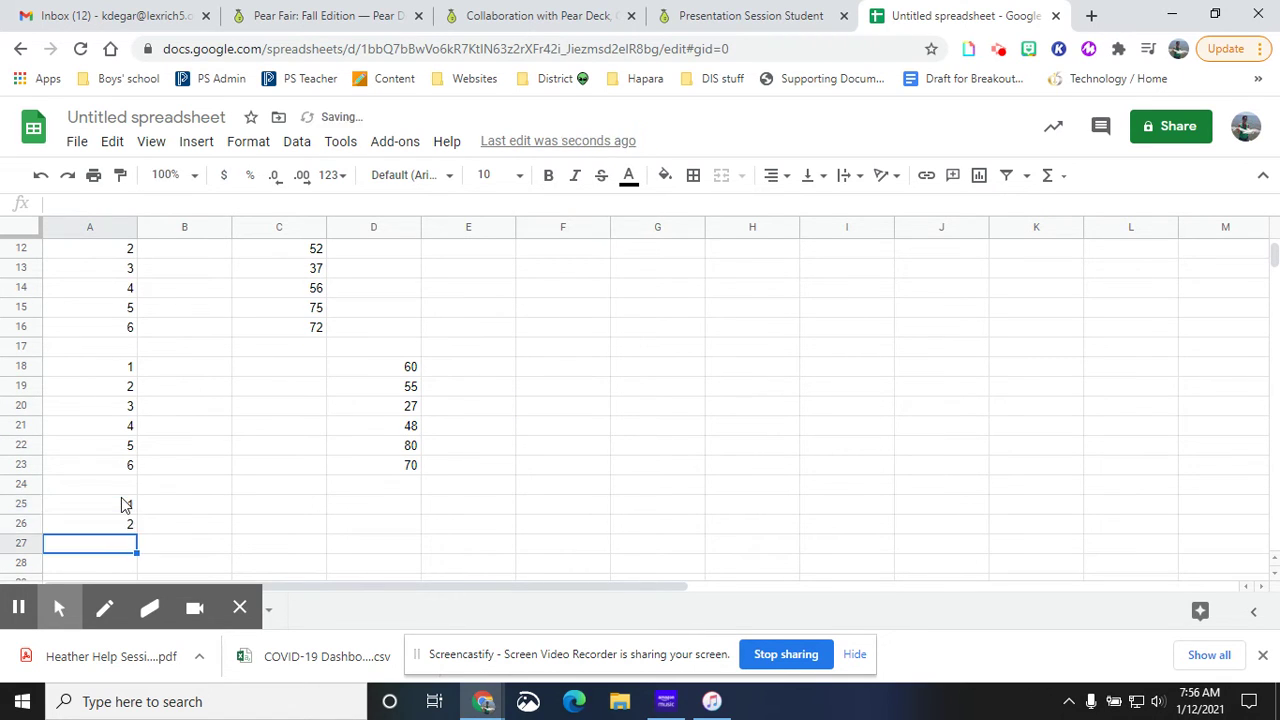
pyautogui.write('3')
pyautogui.press('Return')
pyautogui.write('4')
pyautogui.press('Return')
pyautogui.write('5')
pyautogui.press('Return')
pyautogui.write('6')
pyautogui.press('Return')
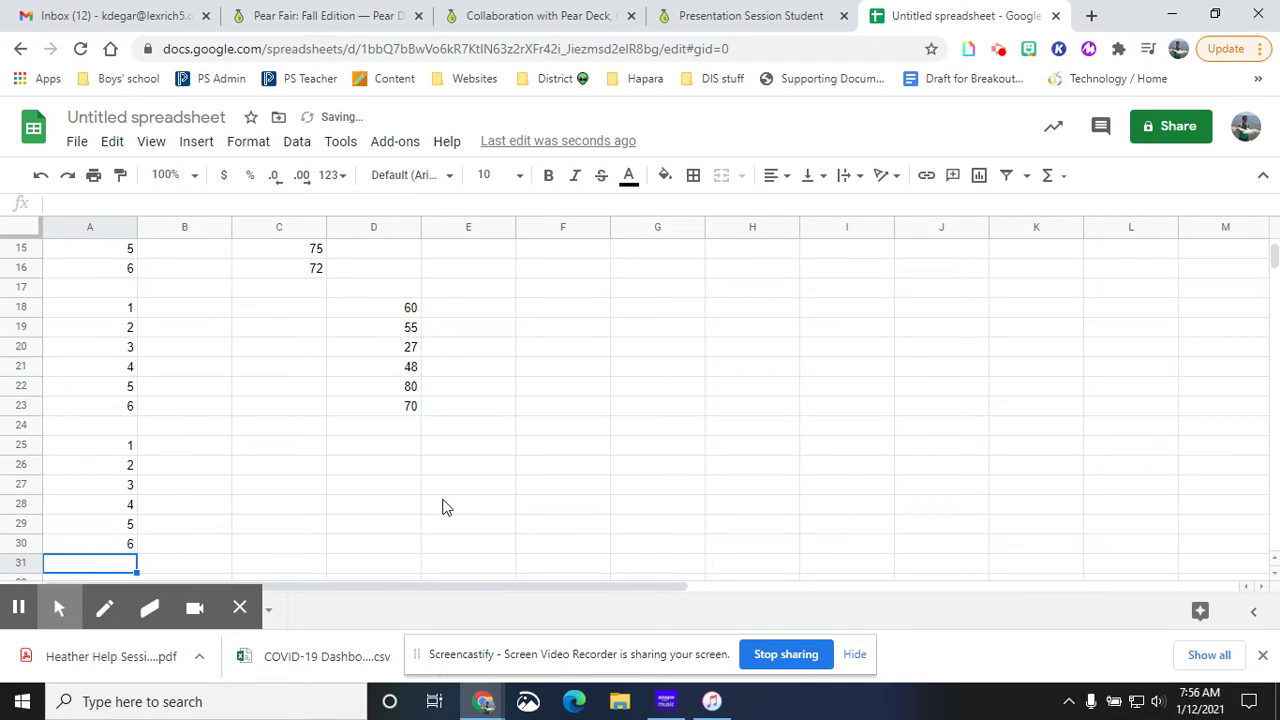
# Enter the formula =AVERAGE(B2,C11,D18) in cell E25 to average the three Dep readings for time 1
pyautogui.scroll(3, 443, 404)
pyautogui.scroll(3, 450, 350)
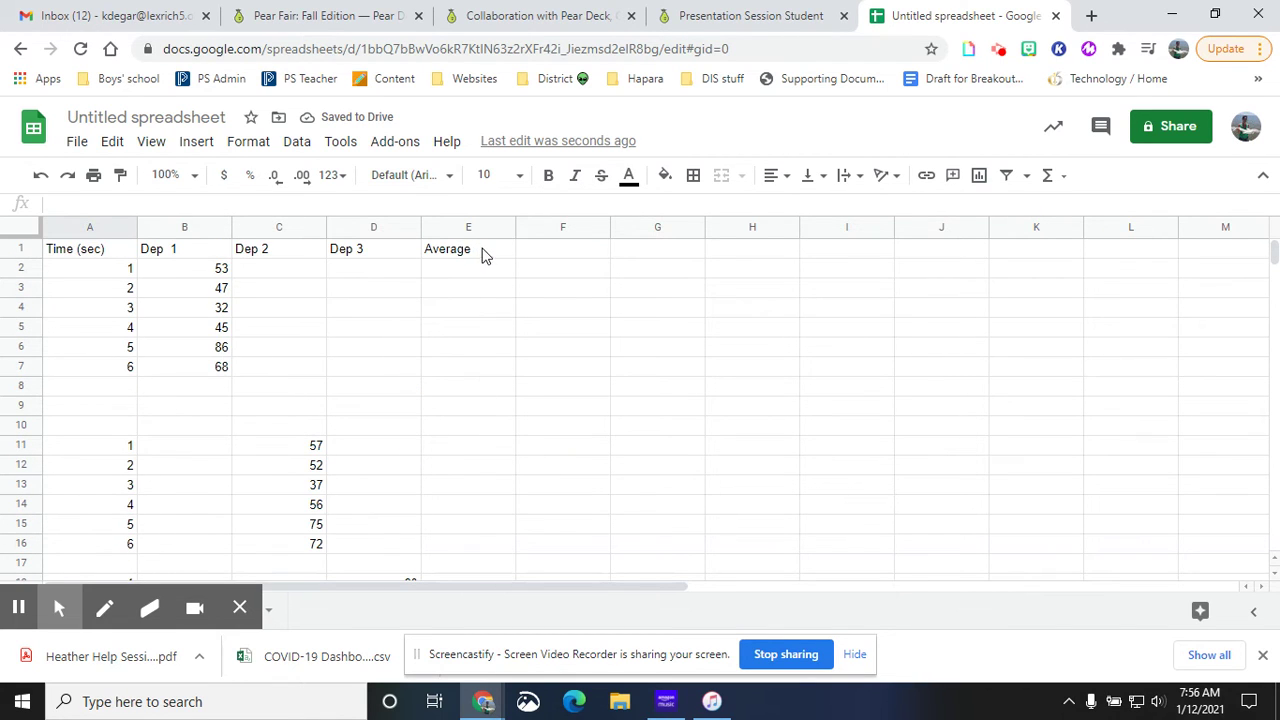
pyautogui.scroll(-1, 490, 268)
pyautogui.scroll(-5, 490, 268)
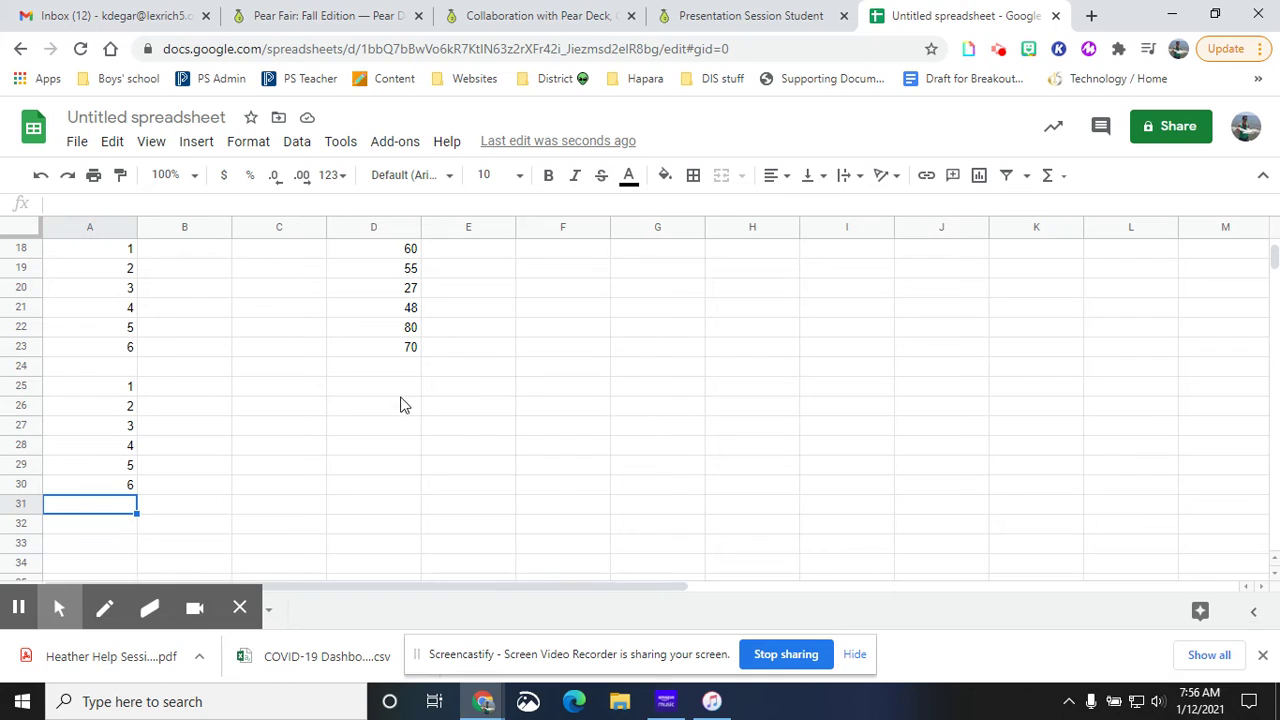
pyautogui.click(464, 392)
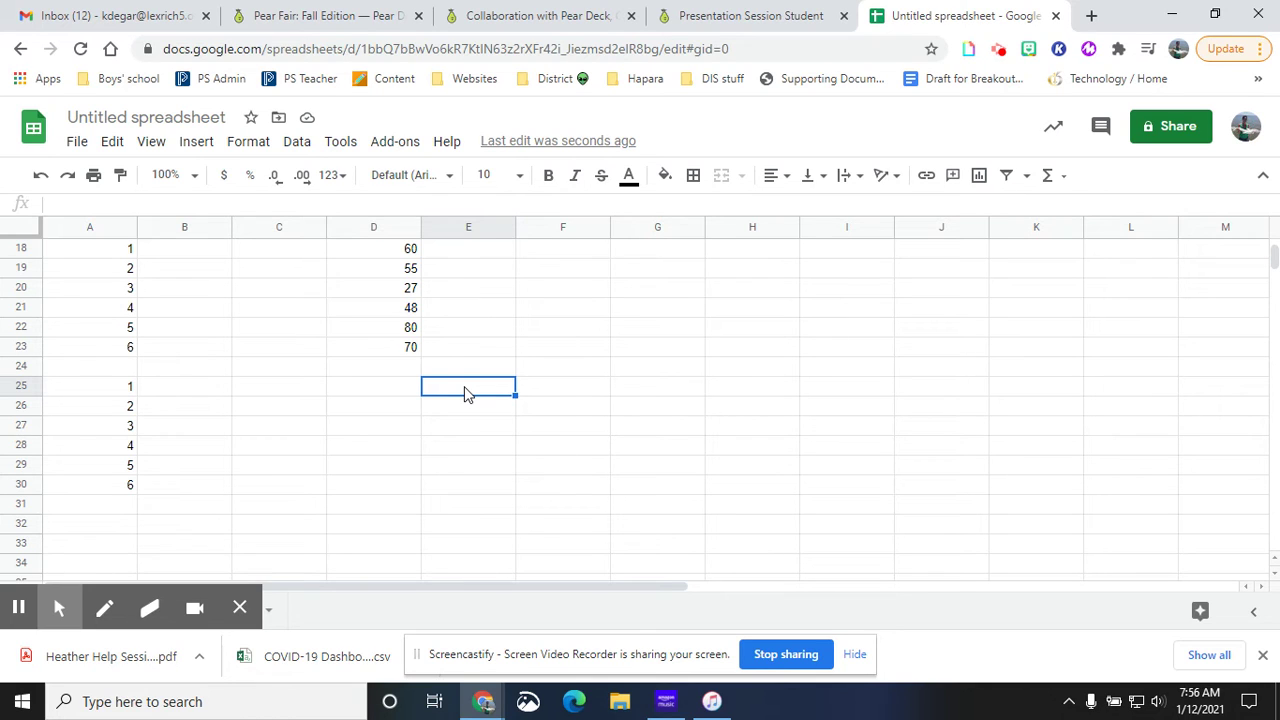
pyautogui.write('=')
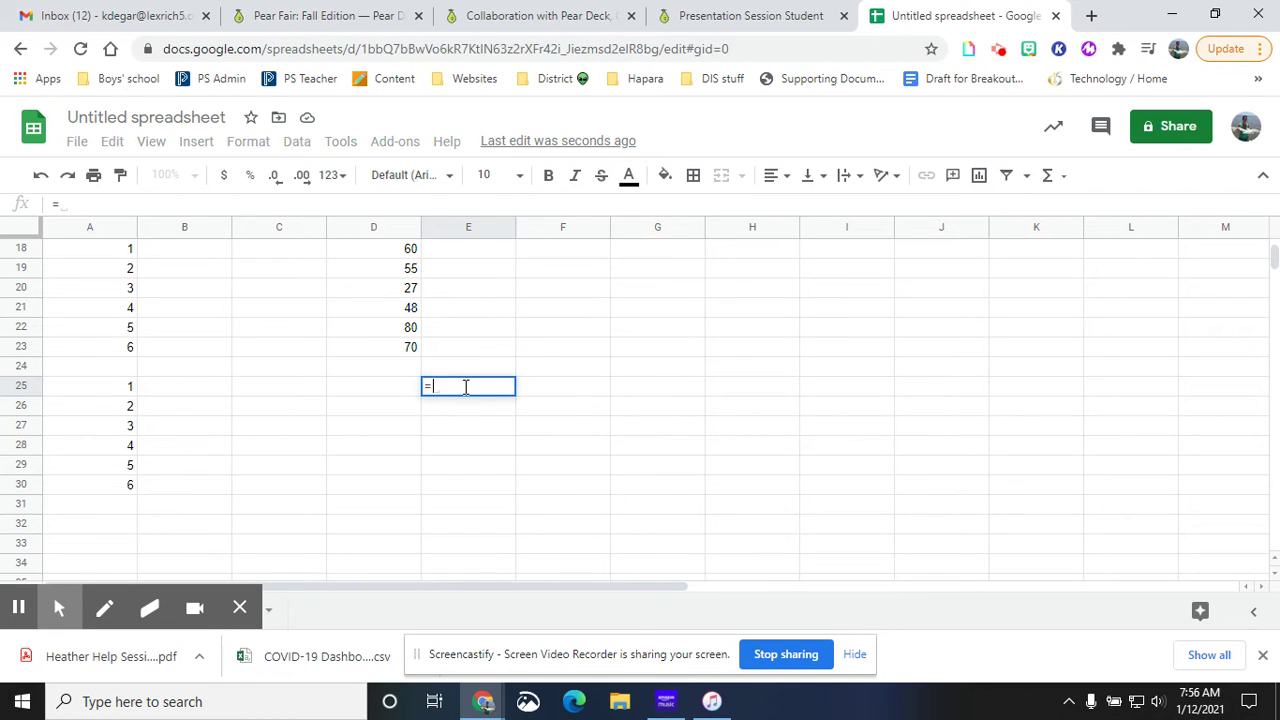
pyautogui.write('AVERAGE')
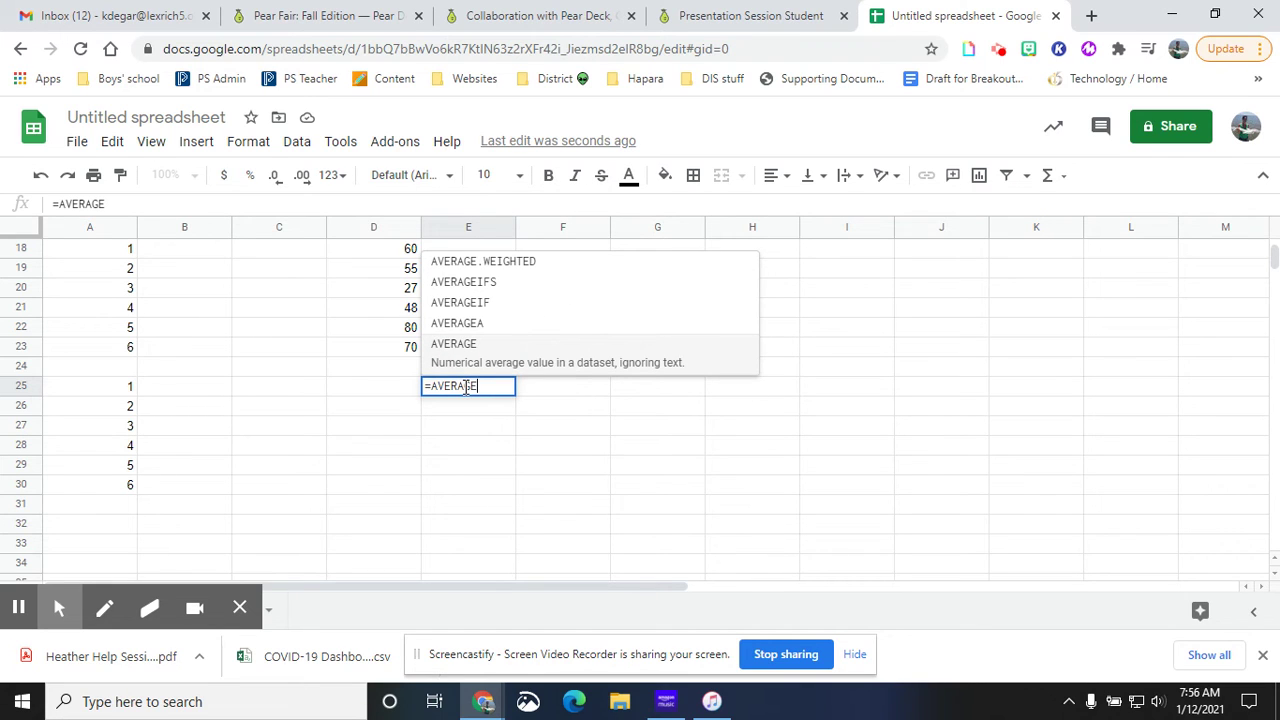
pyautogui.click(470, 352)
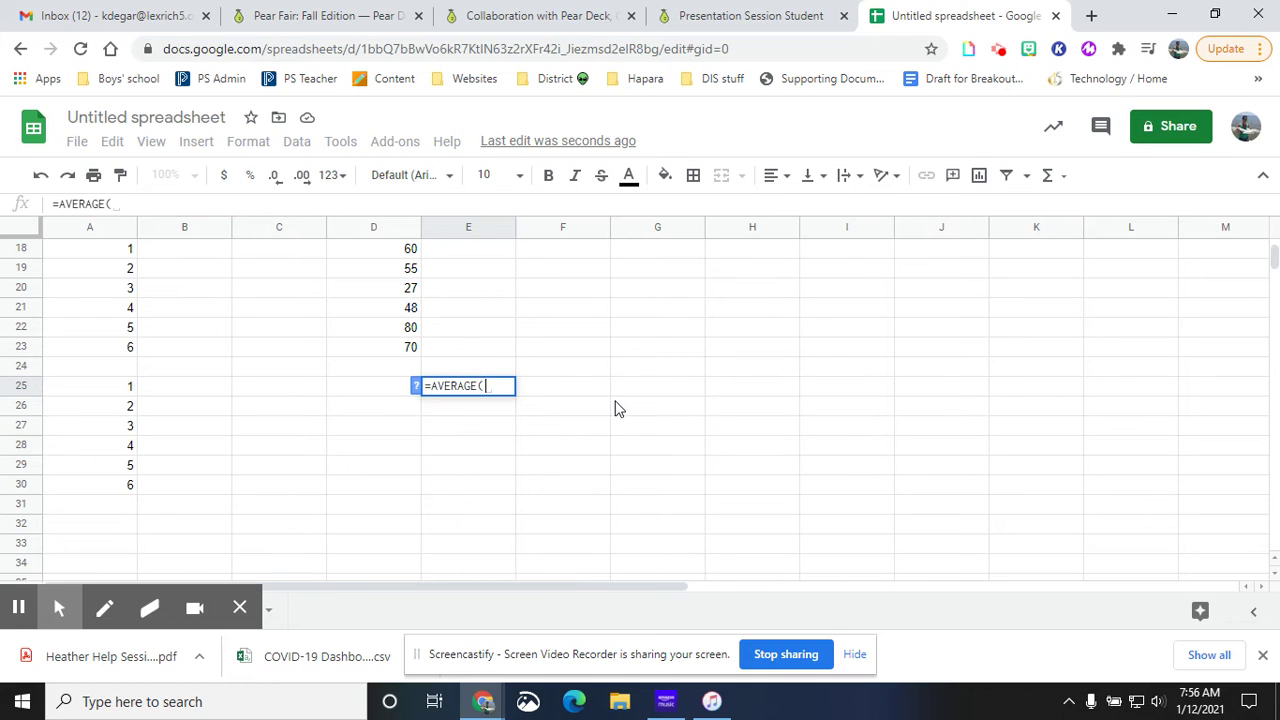
pyautogui.scroll(3, 617, 408)
pyautogui.scroll(3, 617, 408)
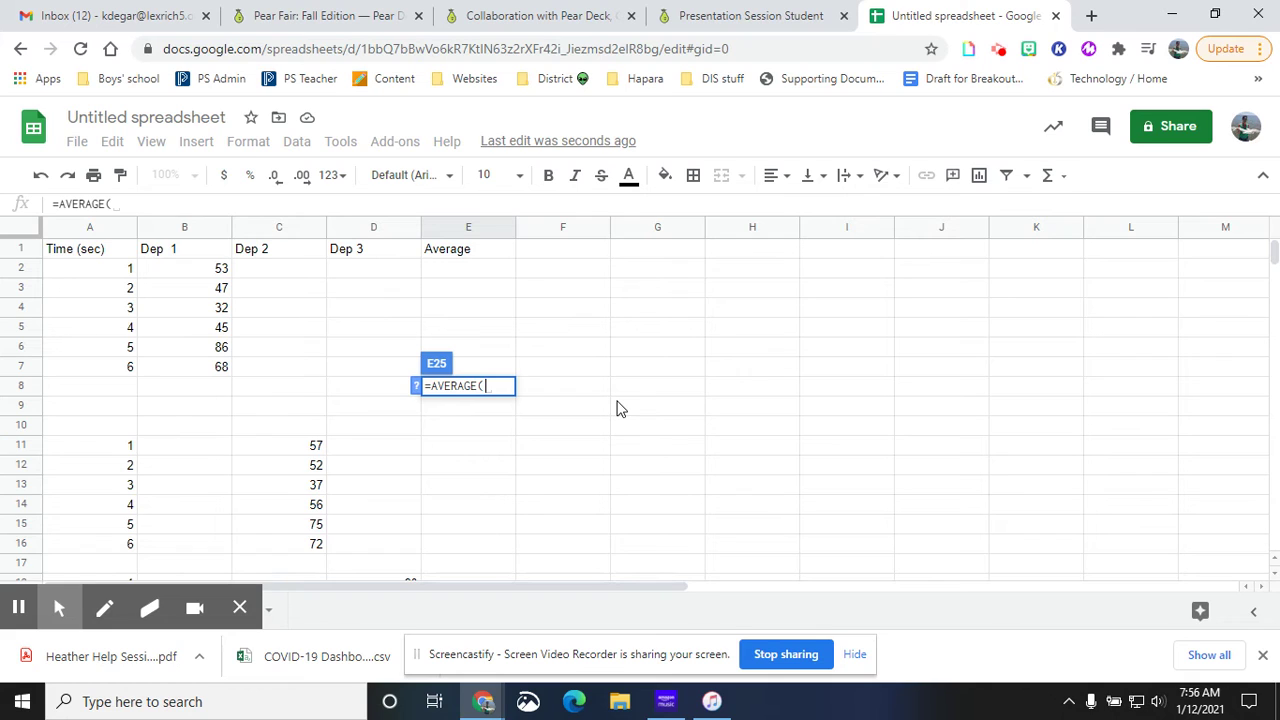
pyautogui.click(175, 277)
pyautogui.write(',')
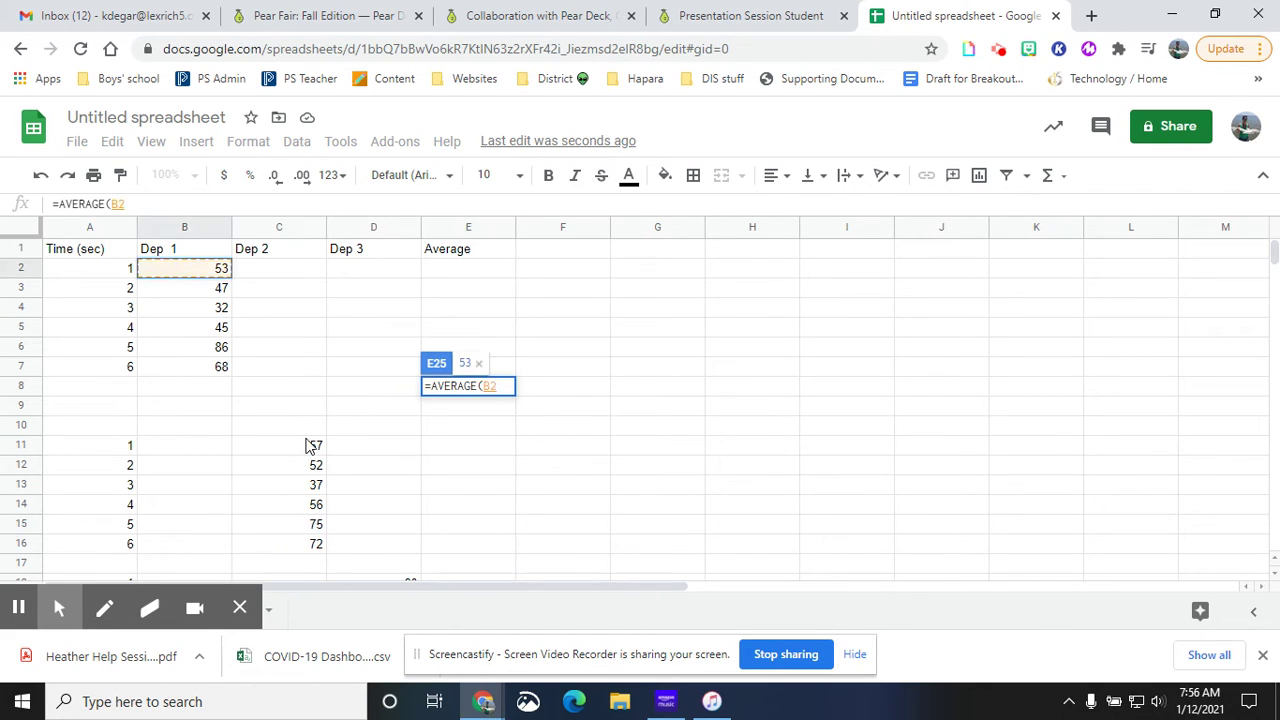
pyautogui.click(309, 445)
pyautogui.write(',')
pyautogui.scroll(-1, 414, 471)
pyautogui.click(397, 548)
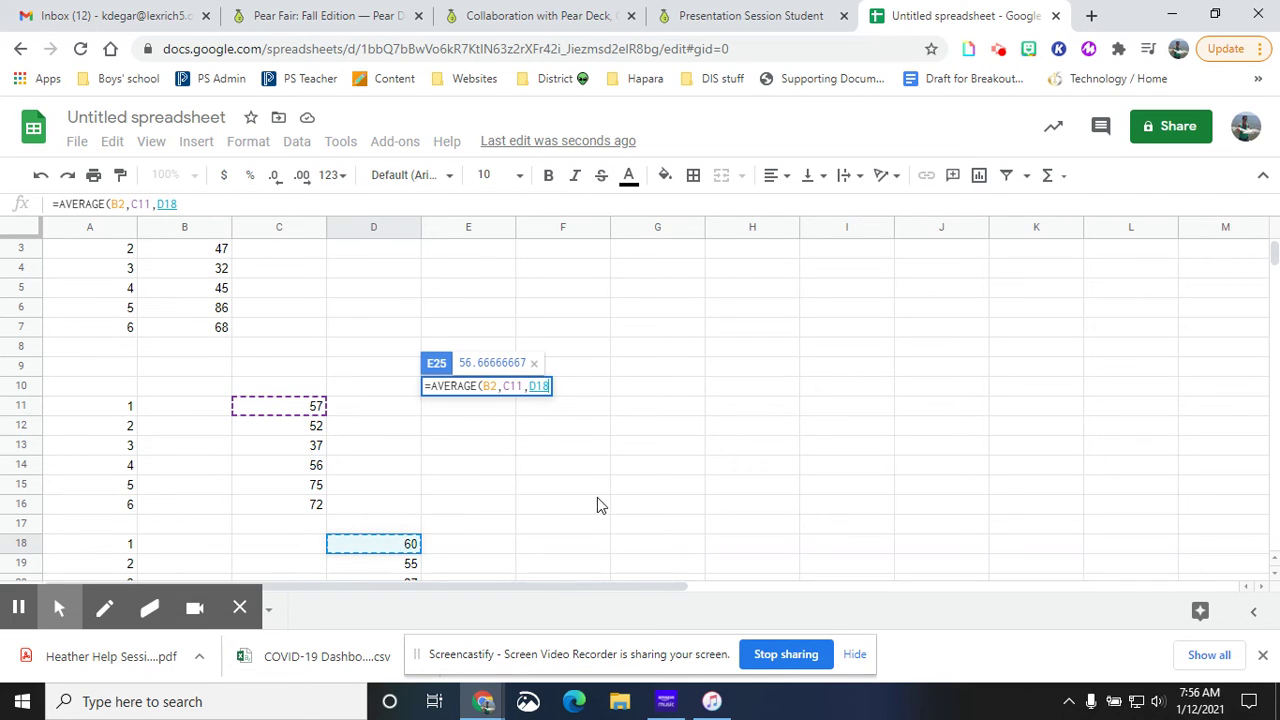
pyautogui.scroll(-2, 600, 496)
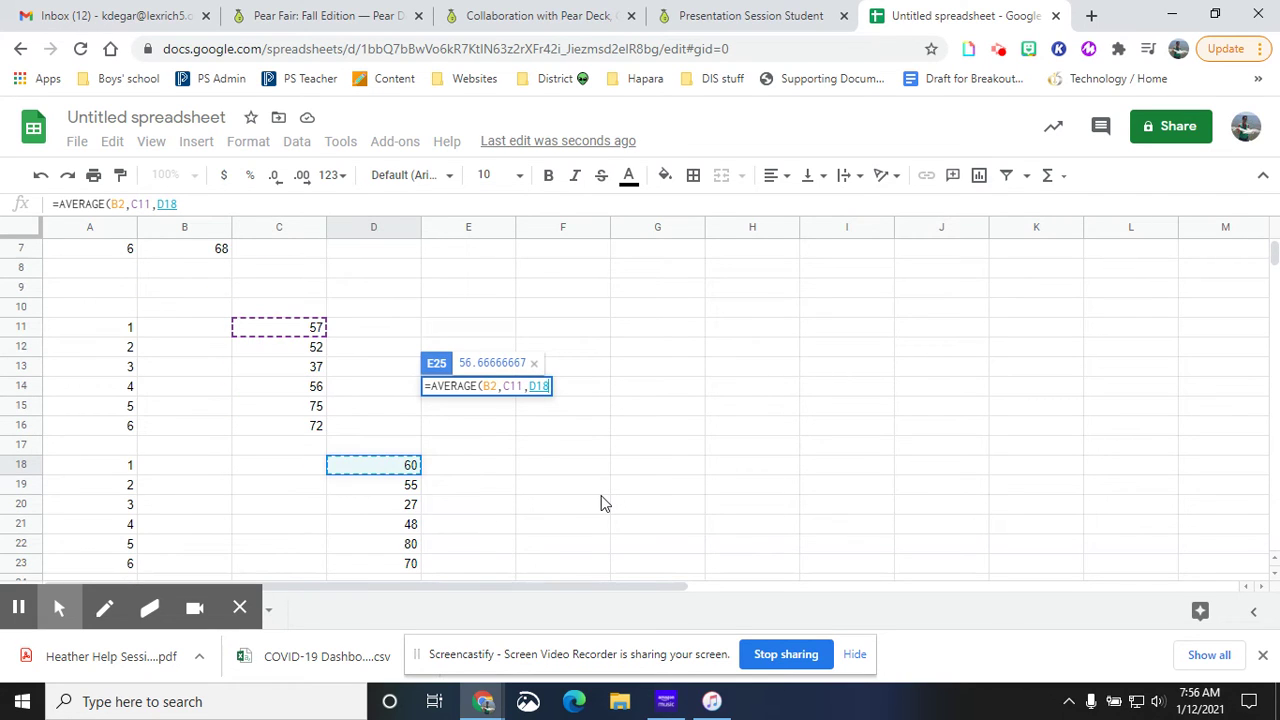
pyautogui.write(')')
pyautogui.press('Return')
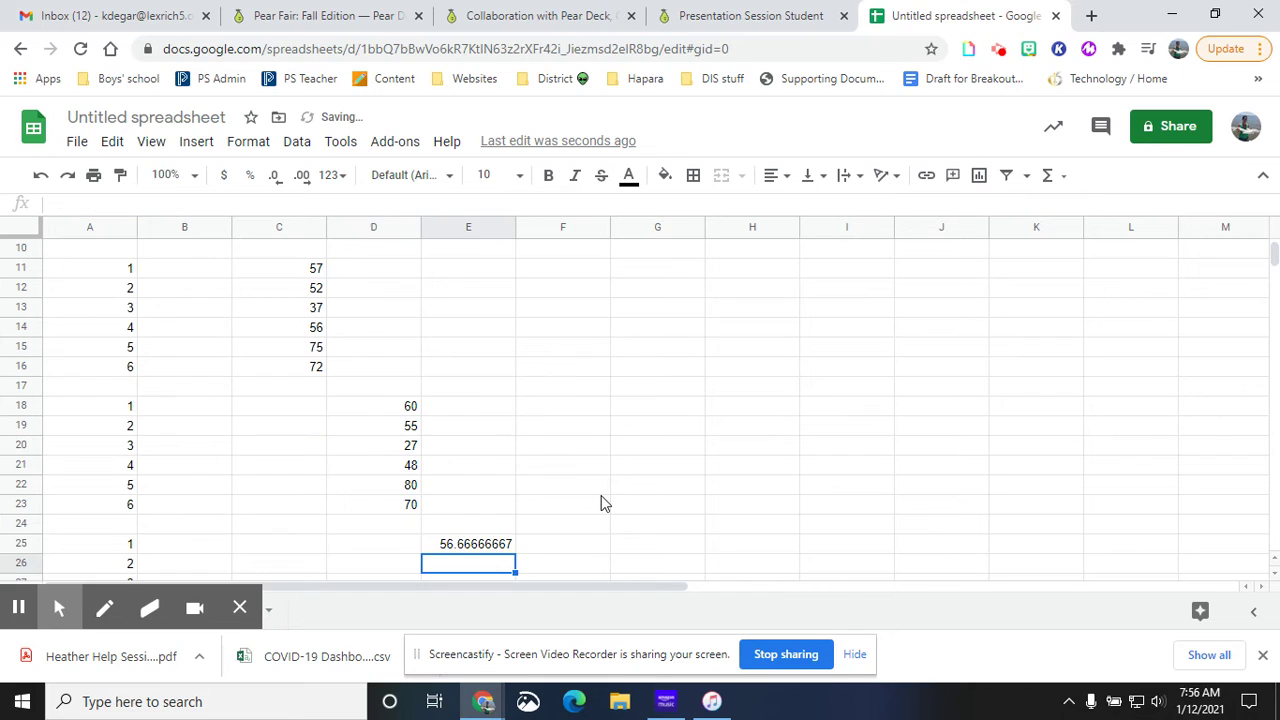
# Fill the average formula from E25 down to E30
pyautogui.click(478, 549)
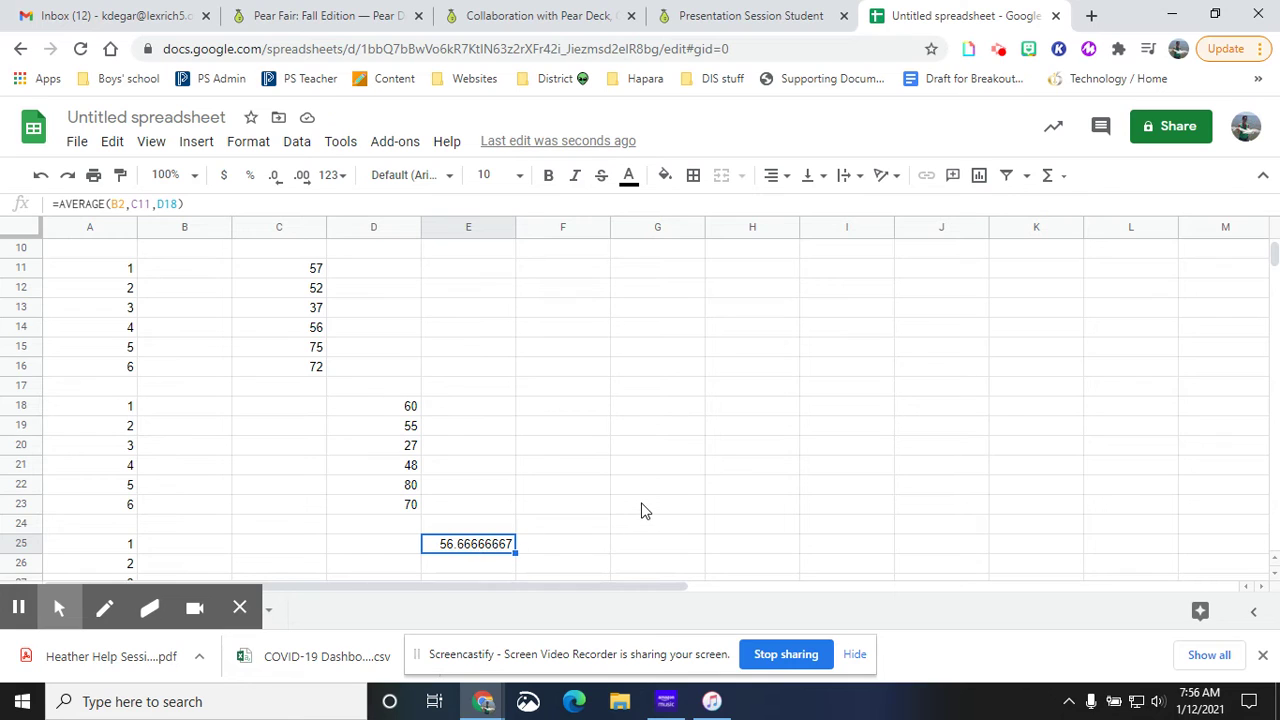
pyautogui.scroll(-1, 640, 512)
pyautogui.scroll(-3, 545, 505)
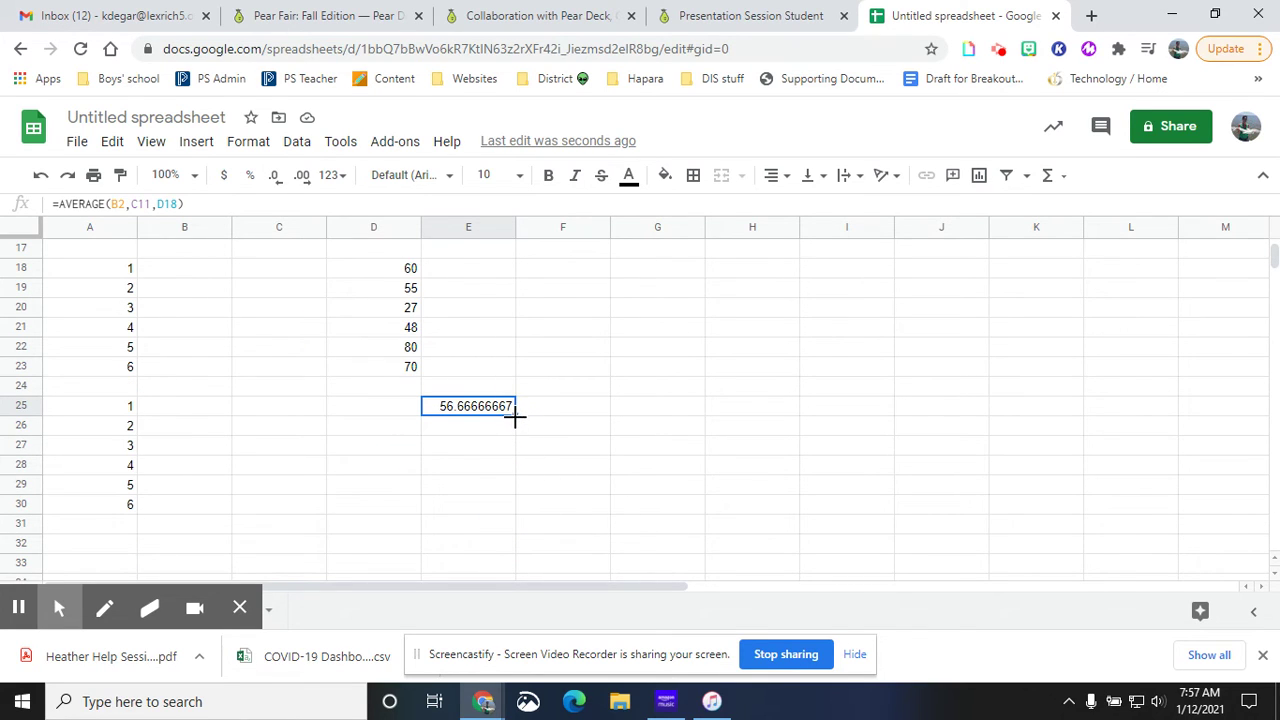
pyautogui.moveTo(517, 420); pyautogui.dragTo(797, 582)
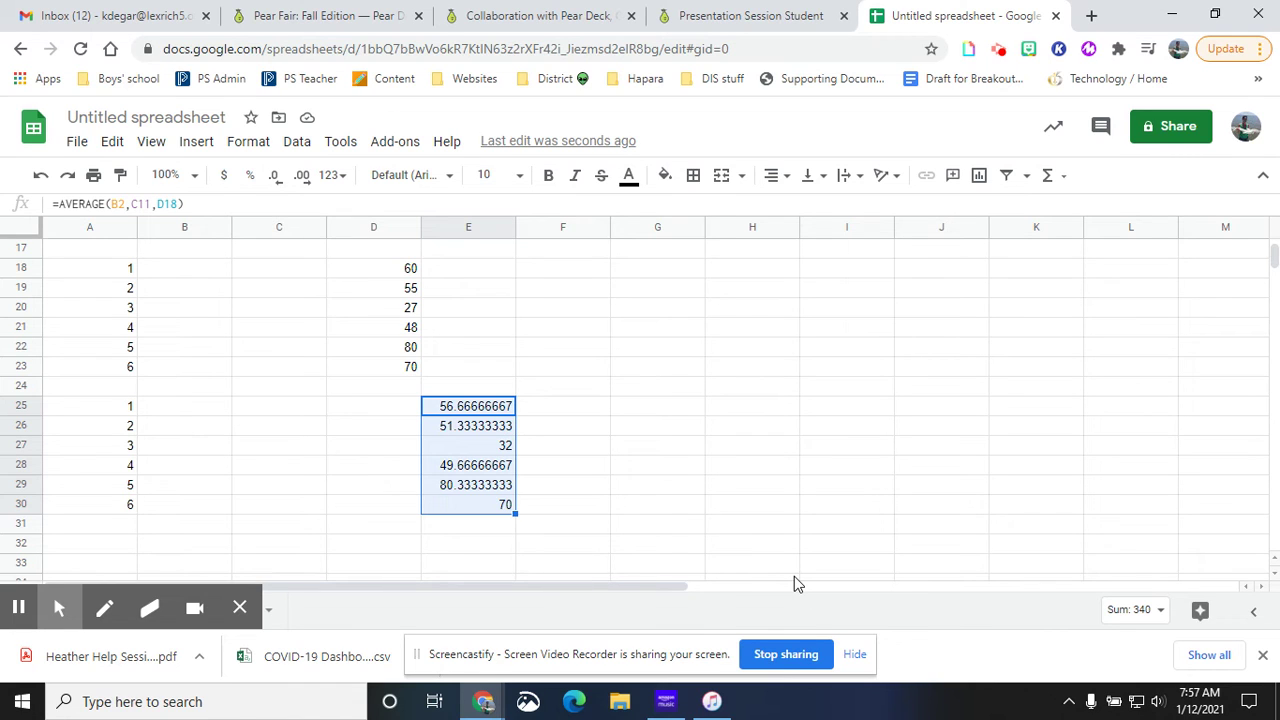
pyautogui.click(847, 466)
# Insert a chart based on columns A through E
pyautogui.scroll(3, 855, 460)
pyautogui.scroll(2, 858, 454)
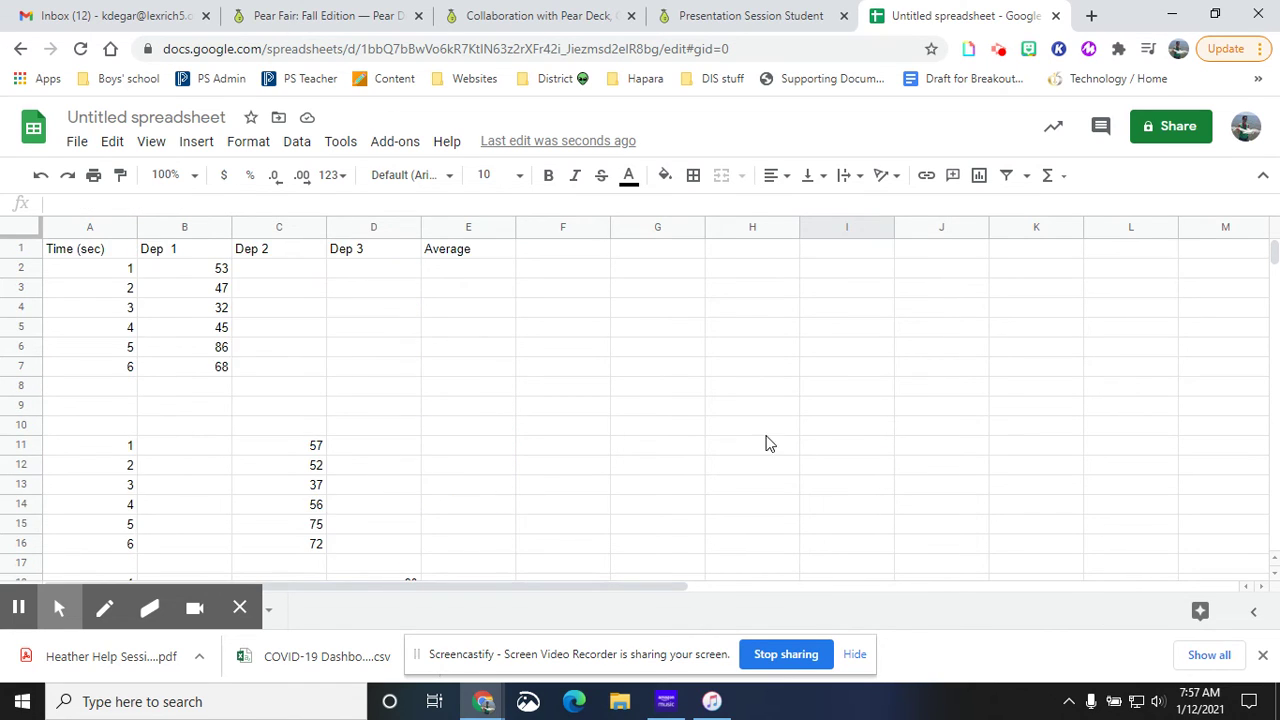
pyautogui.scroll(-1, 766, 443)
pyautogui.scroll(1, 643, 431)
pyautogui.moveTo(86, 232); pyautogui.dragTo(466, 234)
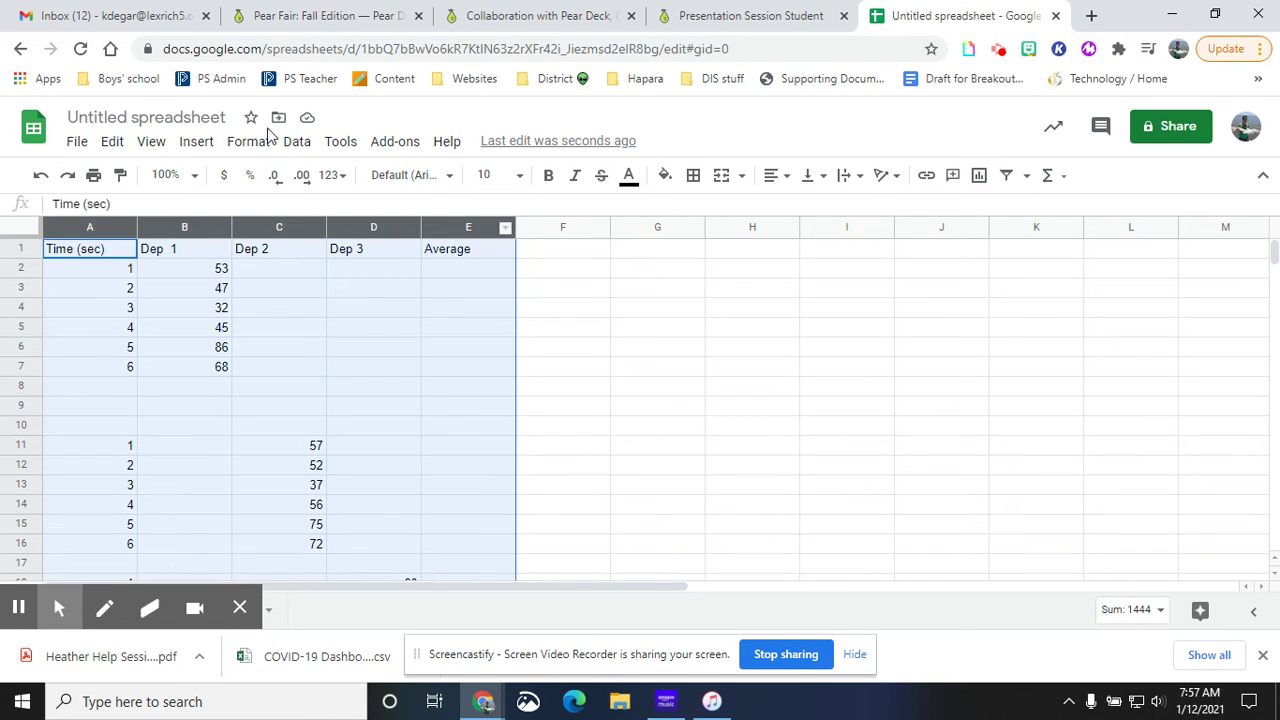
pyautogui.click(196, 143)
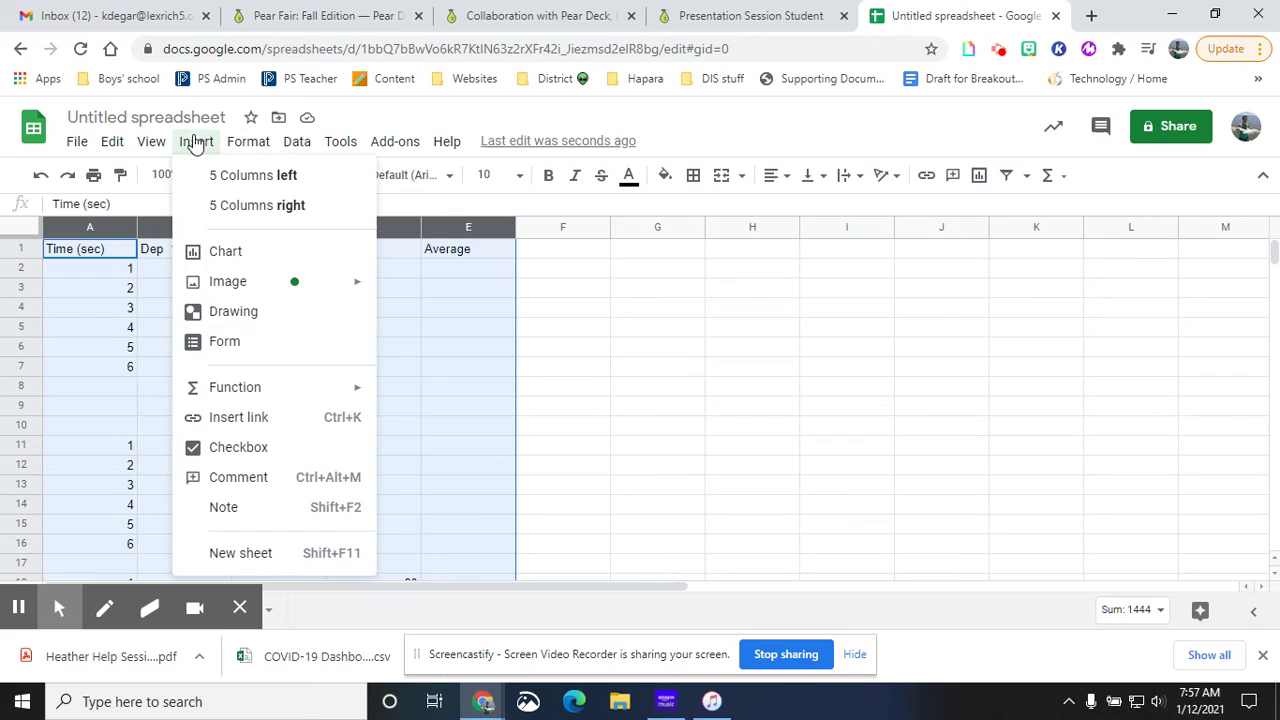
pyautogui.click(227, 251)
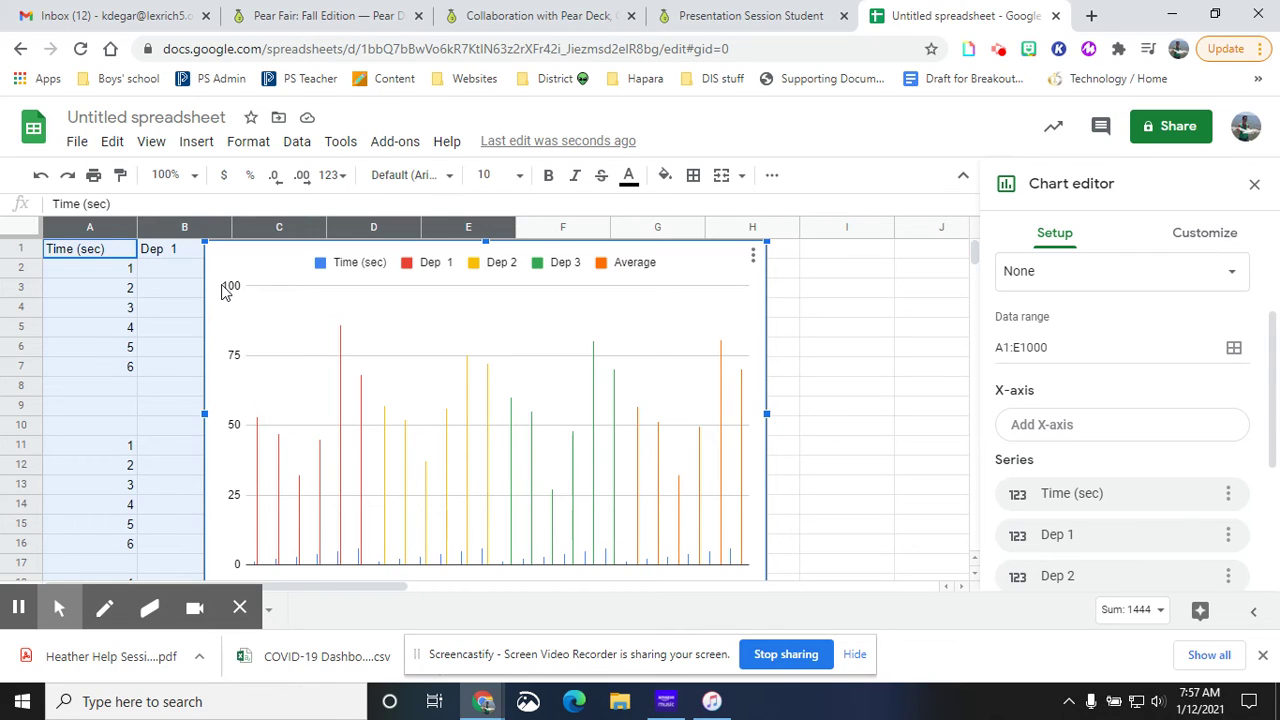
# Change the chart type to a standard line chart
pyautogui.scroll(-3, 1147, 510)
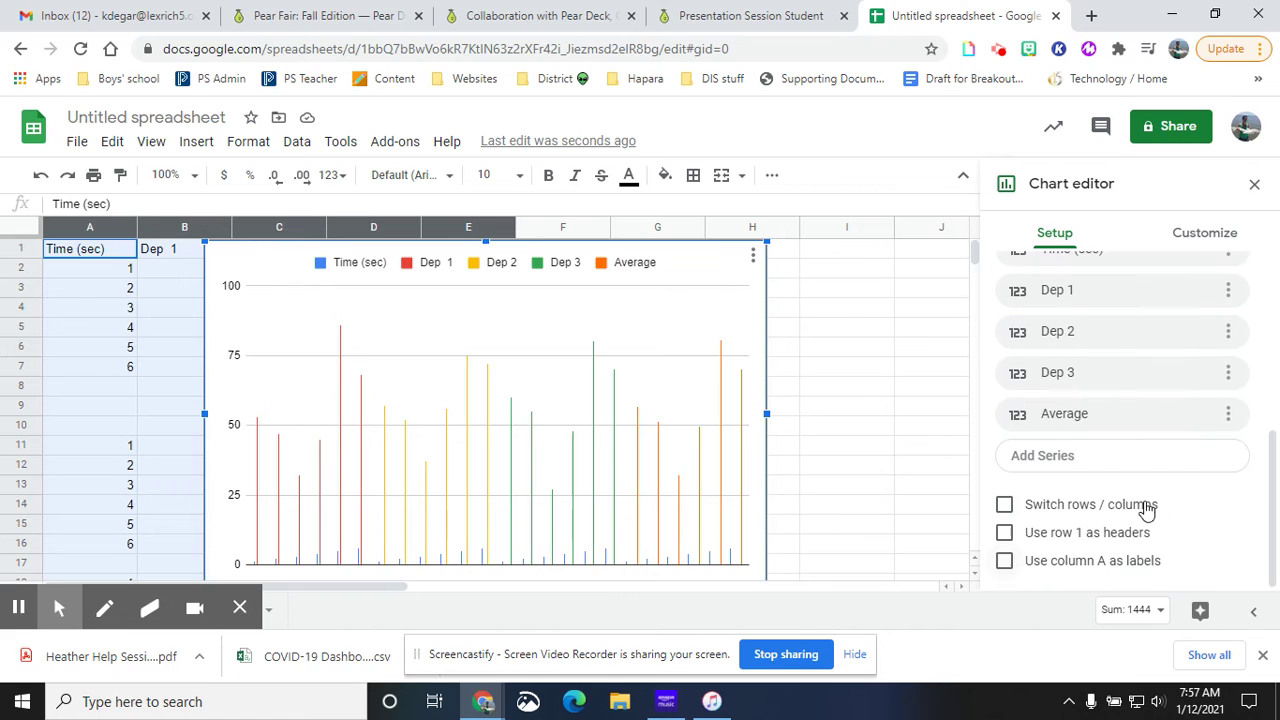
pyautogui.scroll(3, 1147, 510)
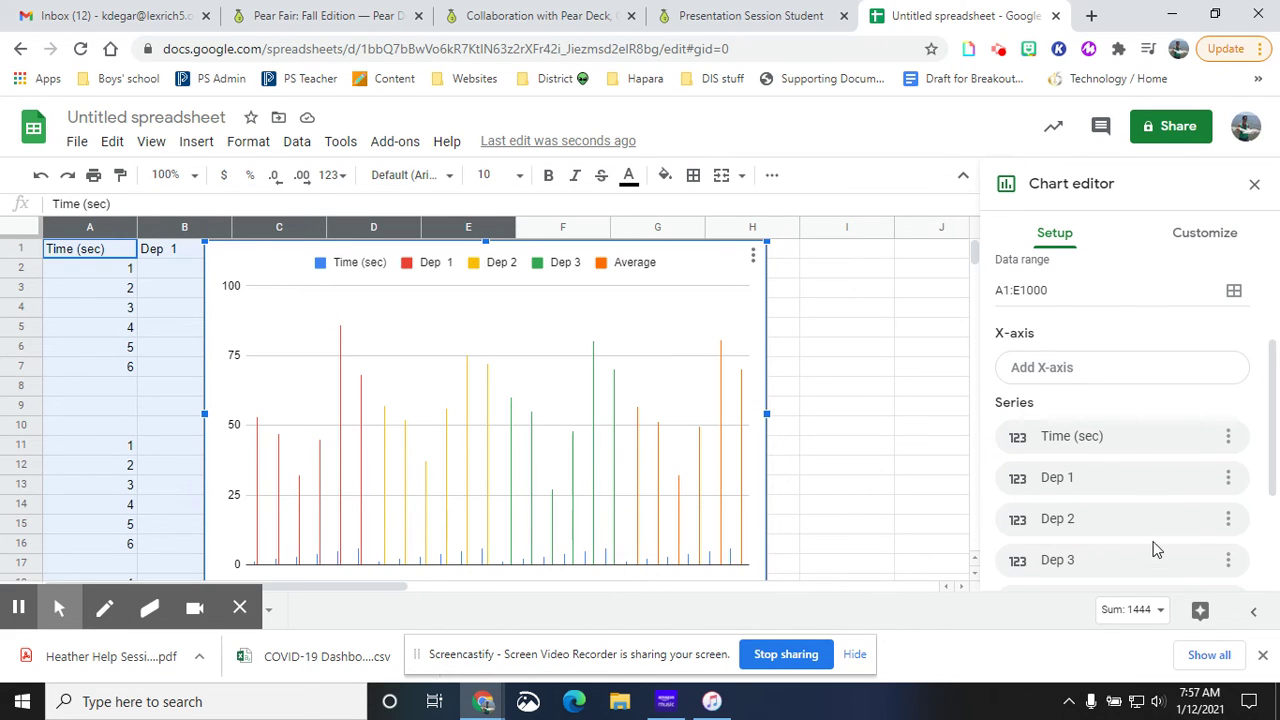
pyautogui.scroll(-1, 1155, 489)
pyautogui.scroll(3, 1155, 489)
pyautogui.click(1094, 312)
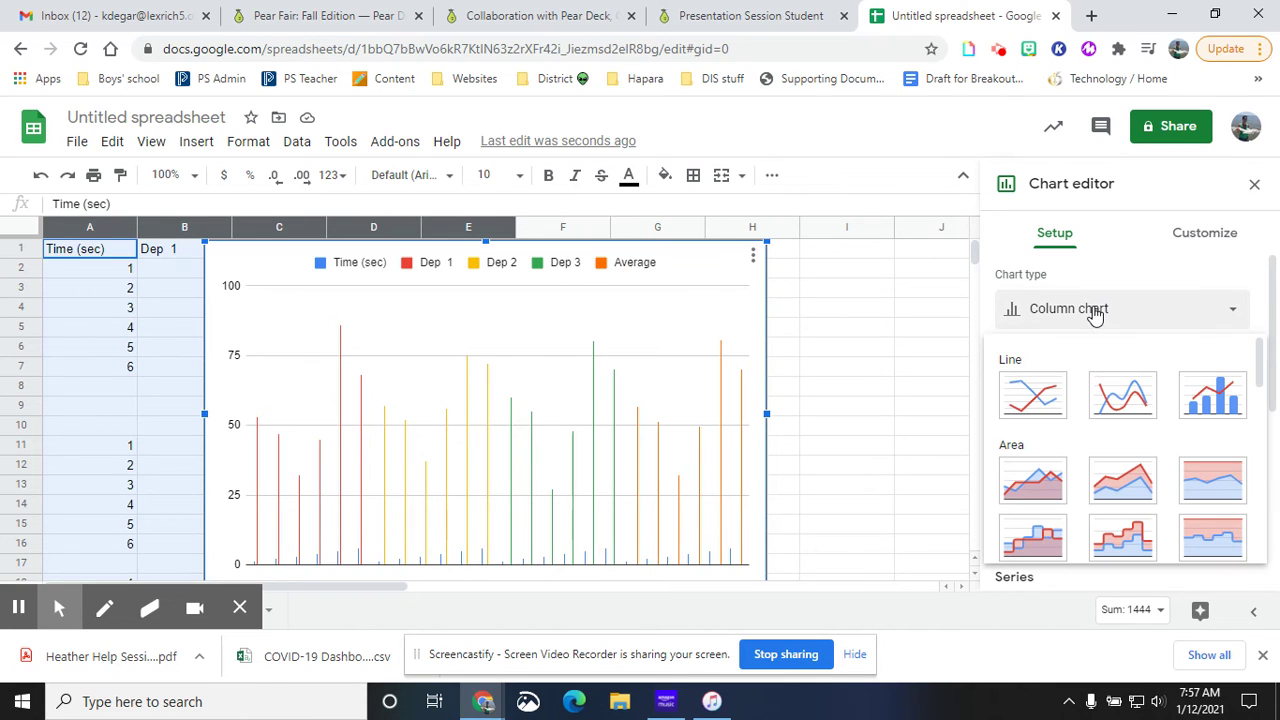
pyautogui.click(1037, 400)
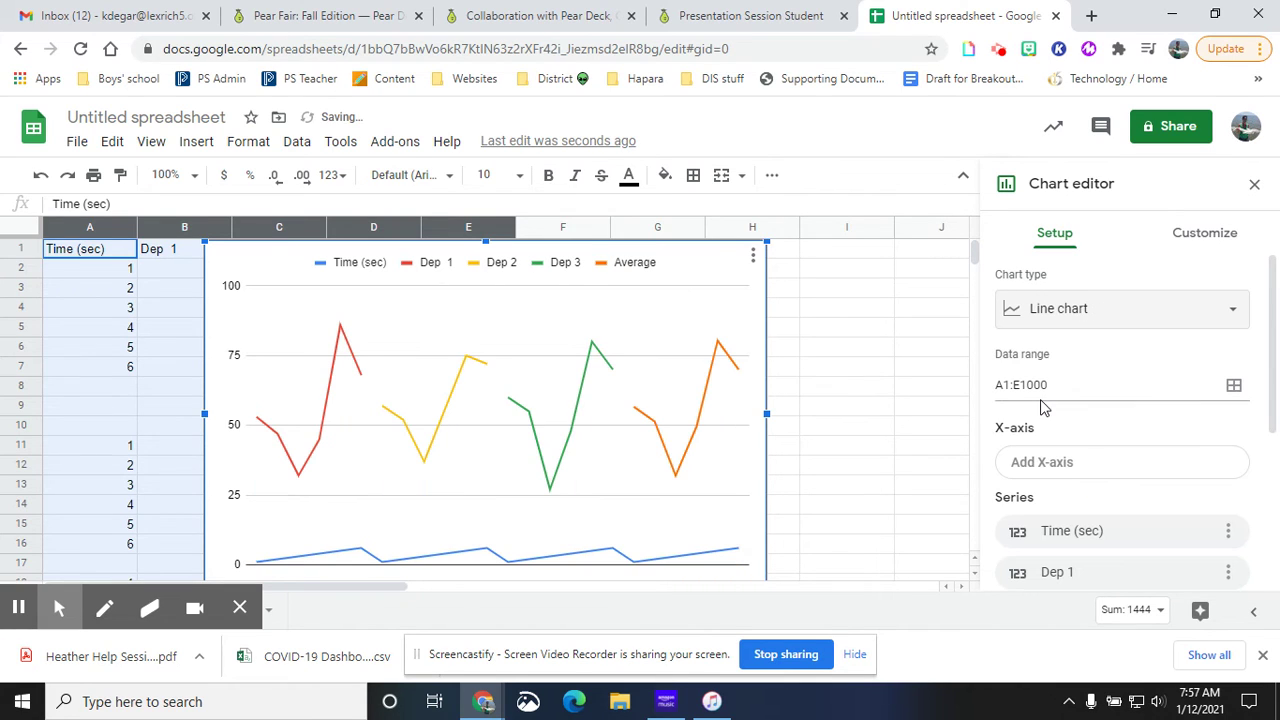
pyautogui.scroll(-2, 1166, 317)
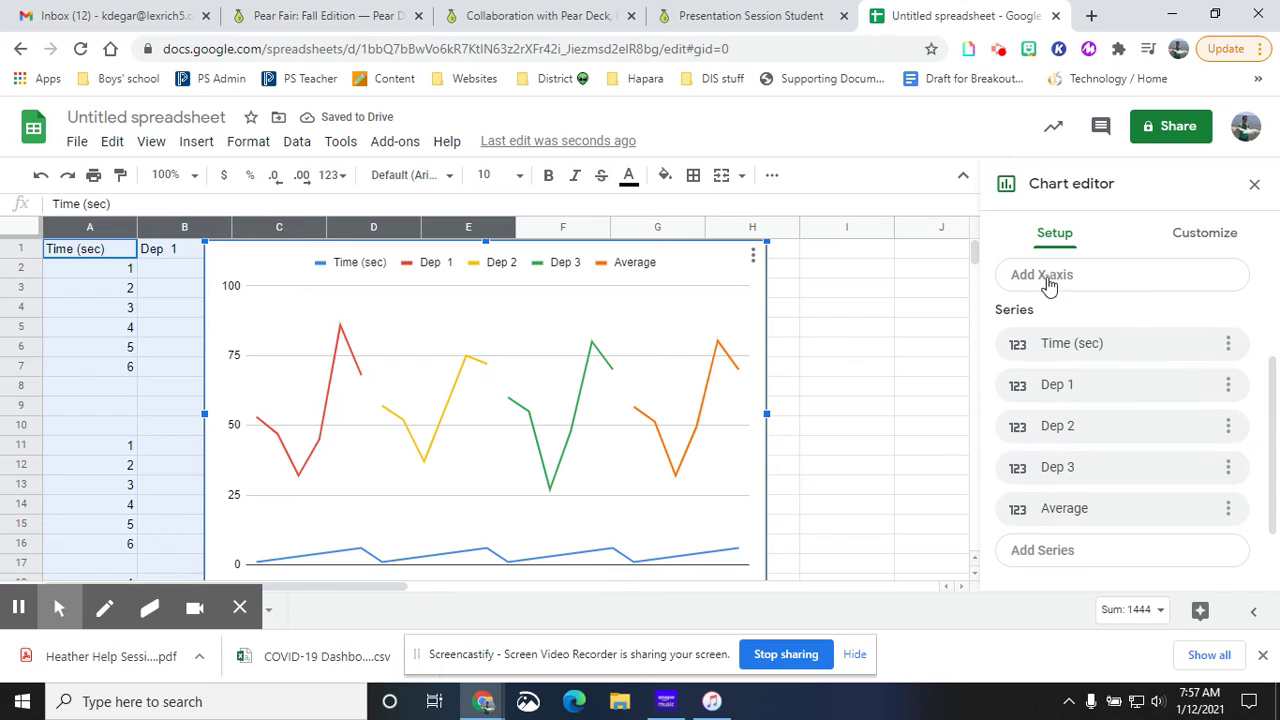
# Set Time (sec) as the chart's X-axis
pyautogui.scroll(1, 1088, 294)
pyautogui.scroll(1, 1090, 300)
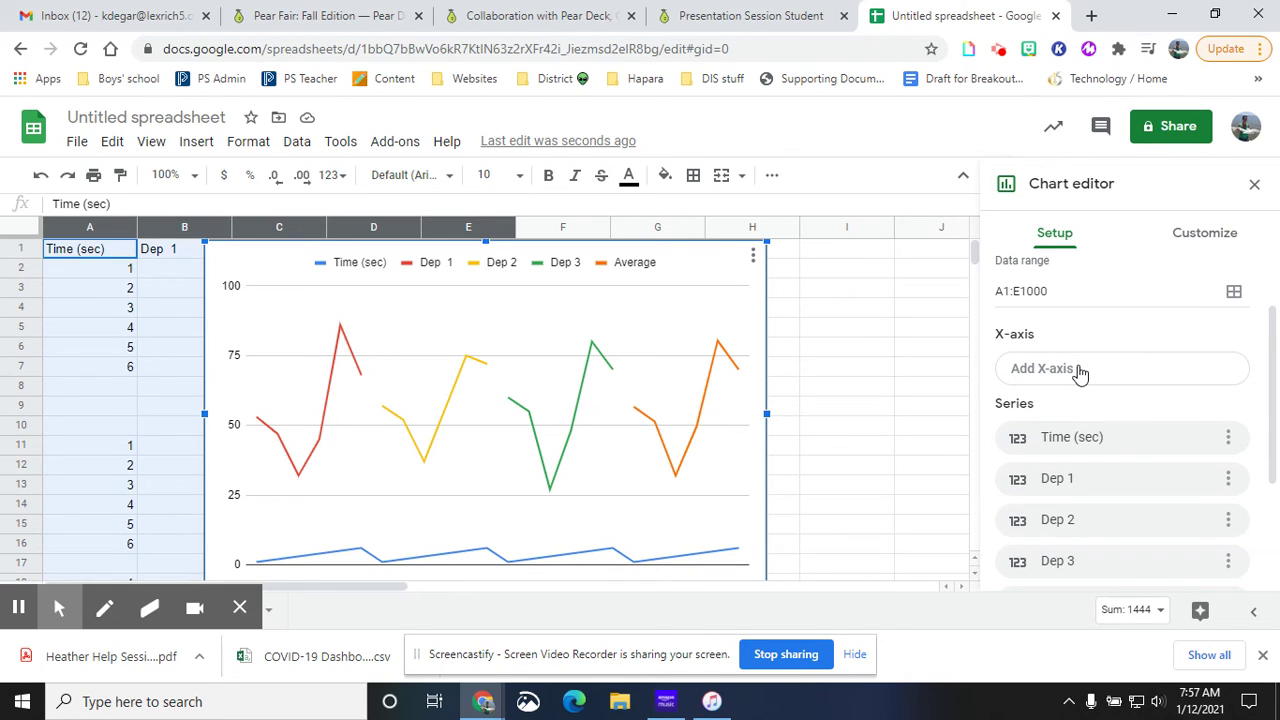
pyautogui.click(1071, 371)
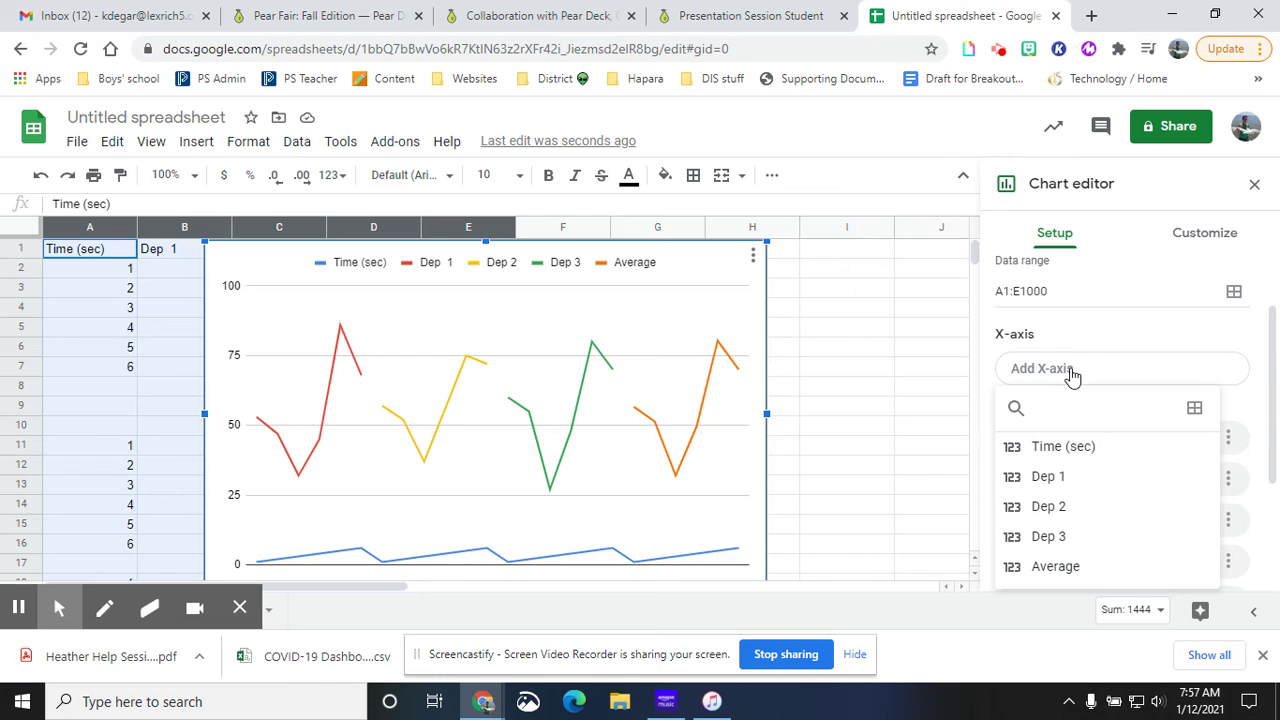
pyautogui.click(1066, 456)
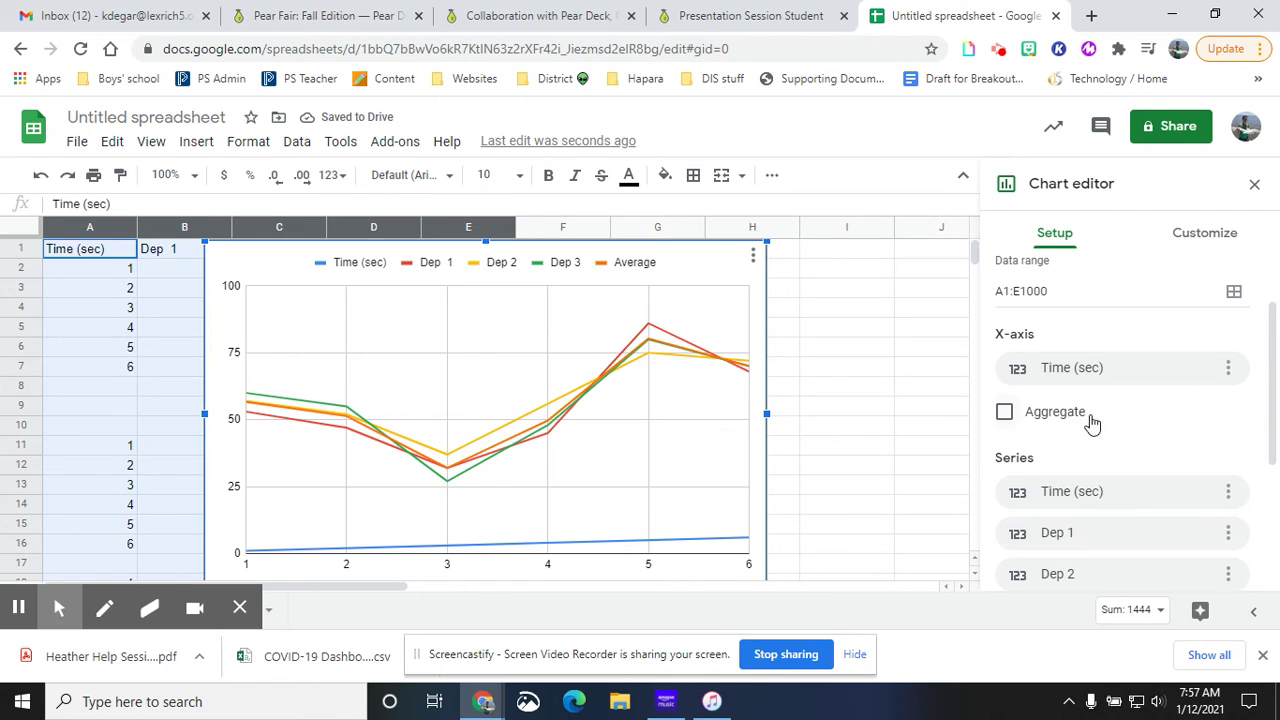
pyautogui.scroll(-1, 1178, 485)
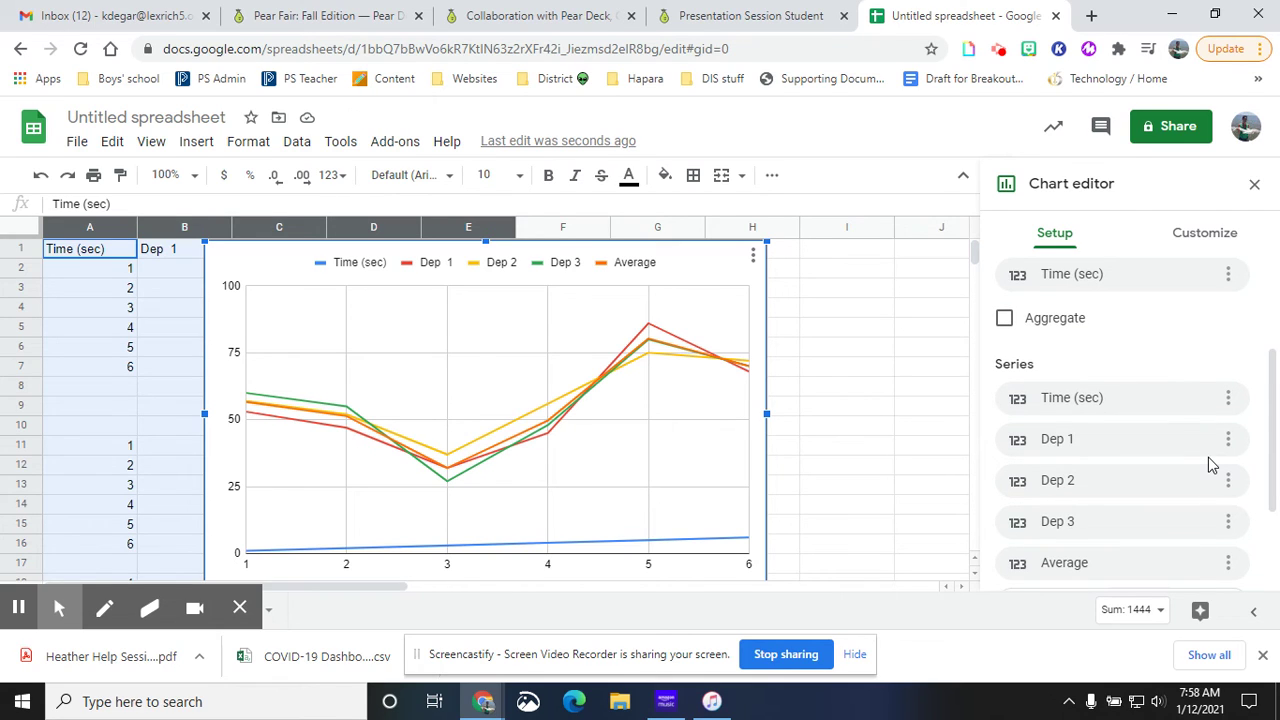
pyautogui.scroll(-1, 1153, 390)
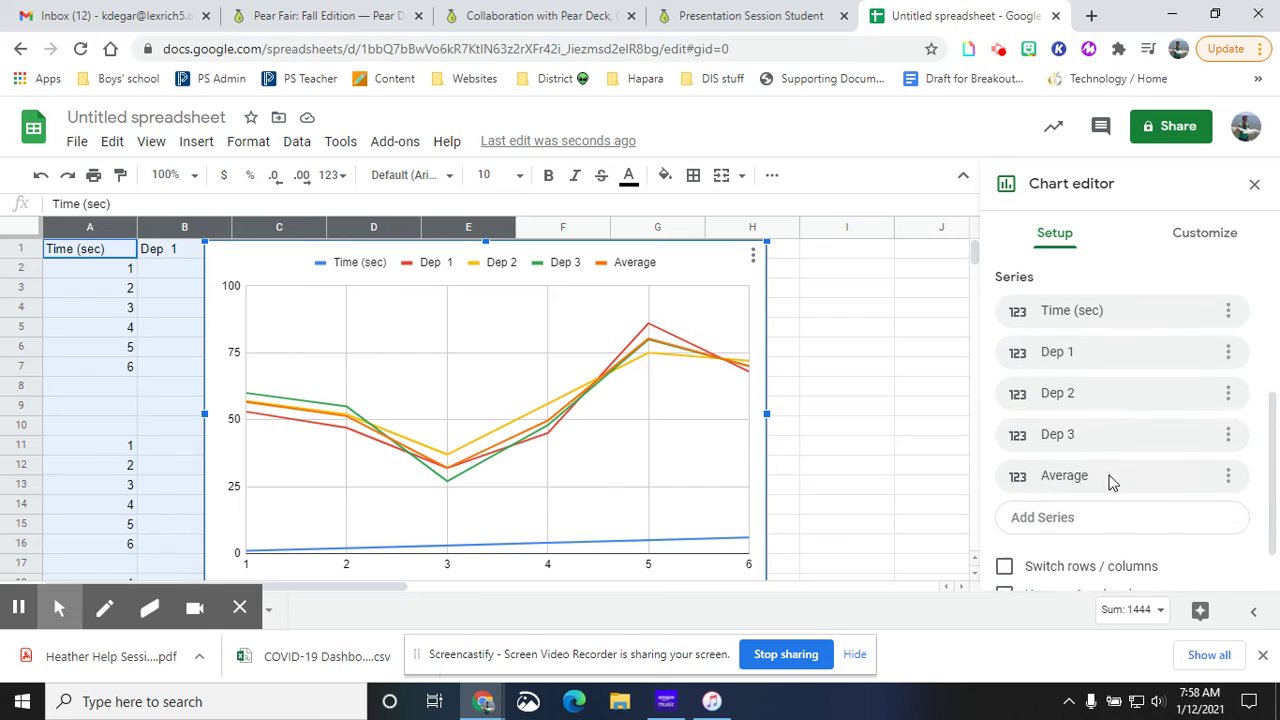
pyautogui.click(1085, 524)
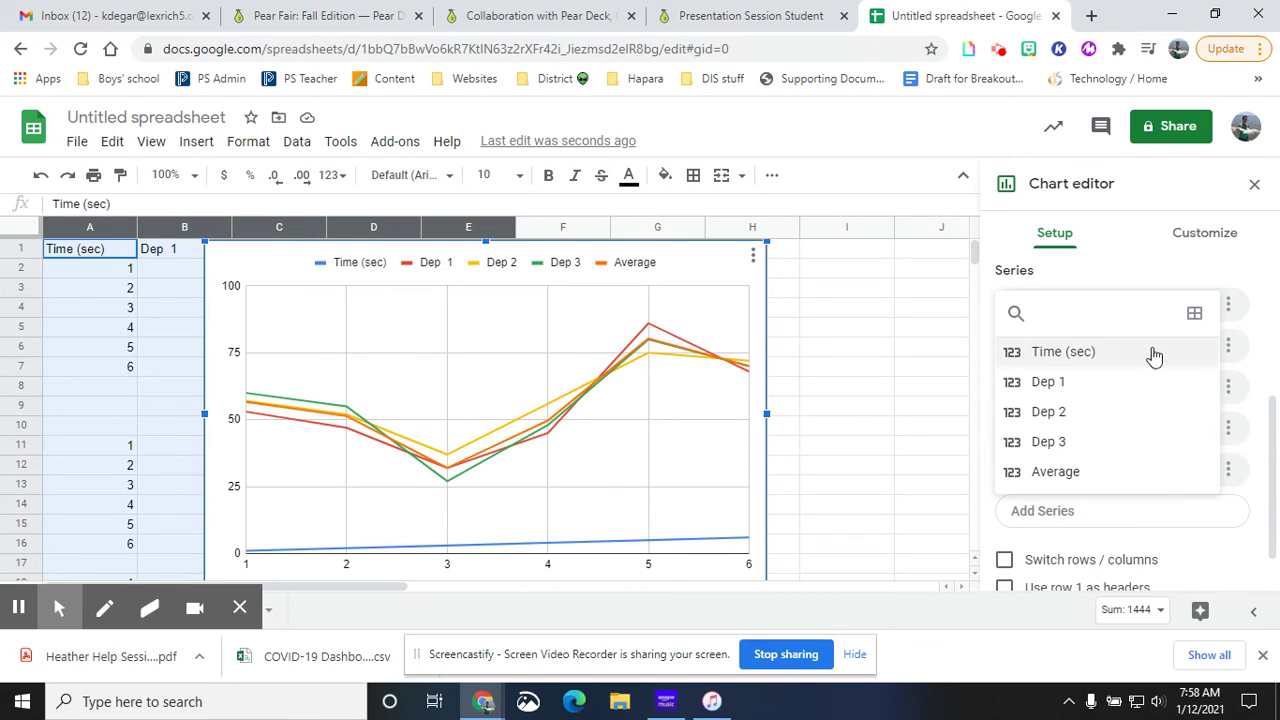
pyautogui.click(1194, 318)
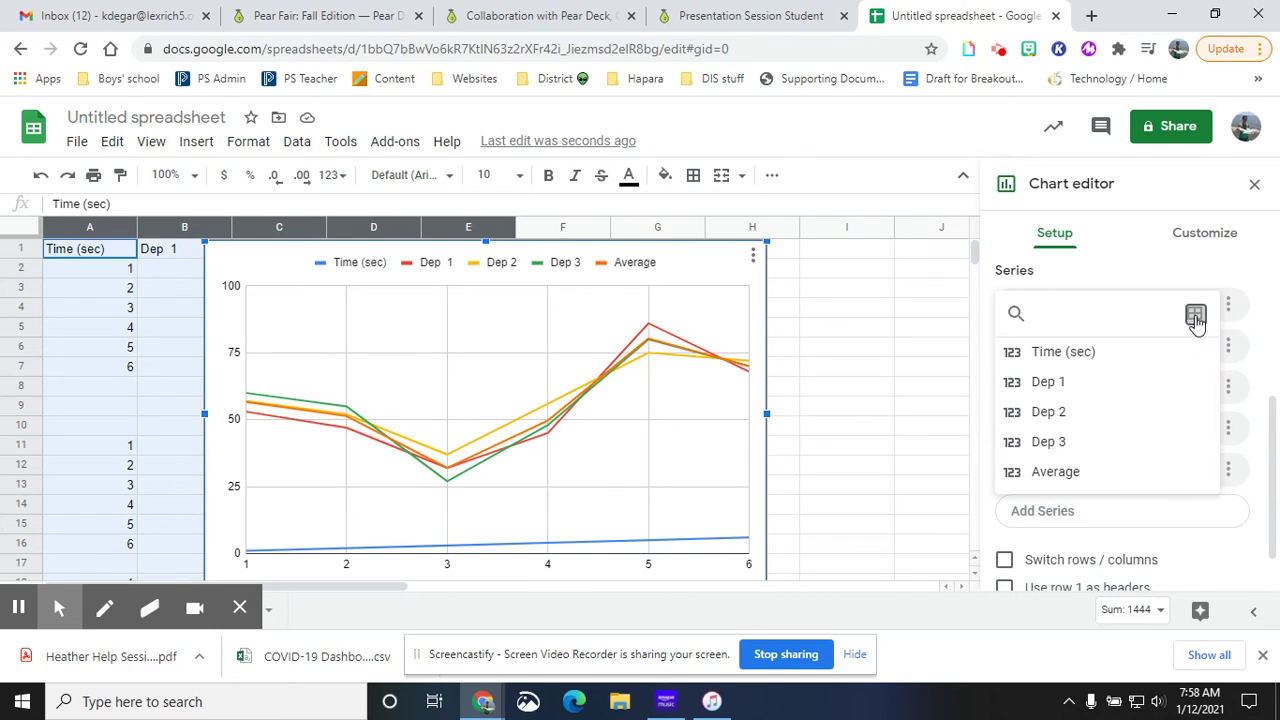
pyautogui.moveTo(856, 252); pyautogui.dragTo(843, 546)
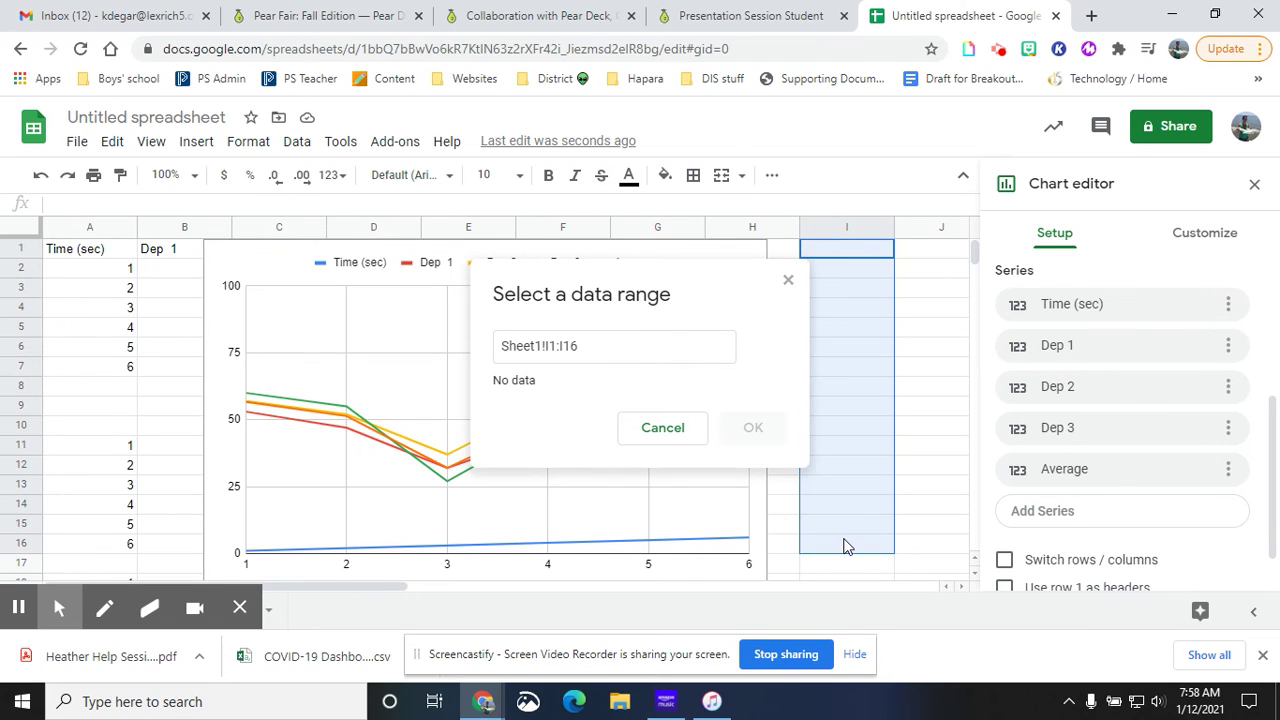
pyautogui.click(697, 439)
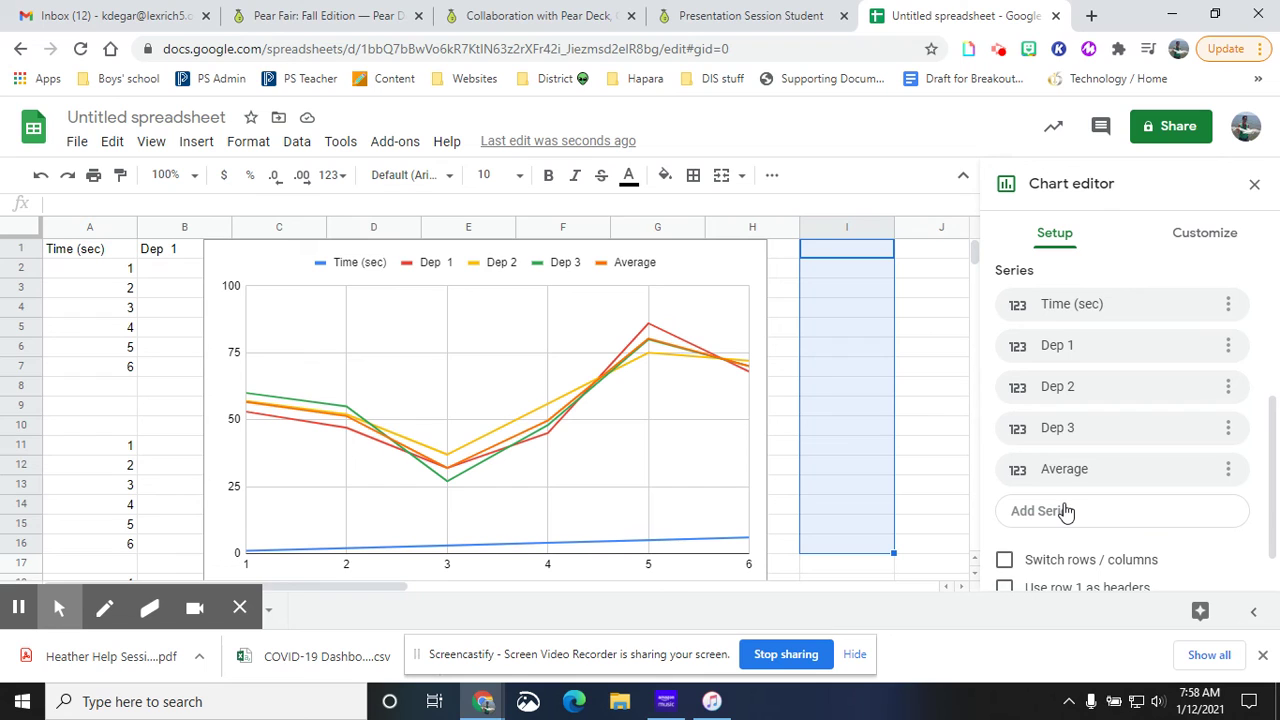
# Remove the Time (sec) series from the line chart
pyautogui.scroll(3, 1105, 495)
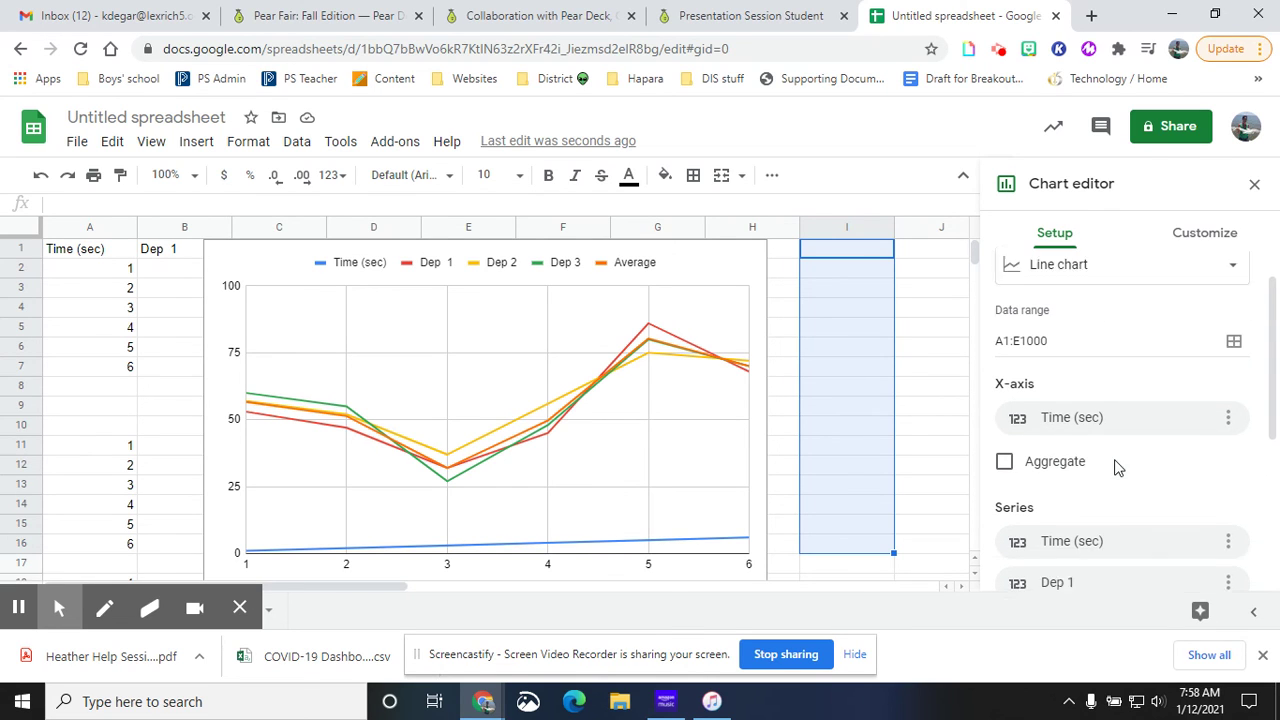
pyautogui.scroll(-3, 1112, 465)
pyautogui.scroll(-1, 1135, 379)
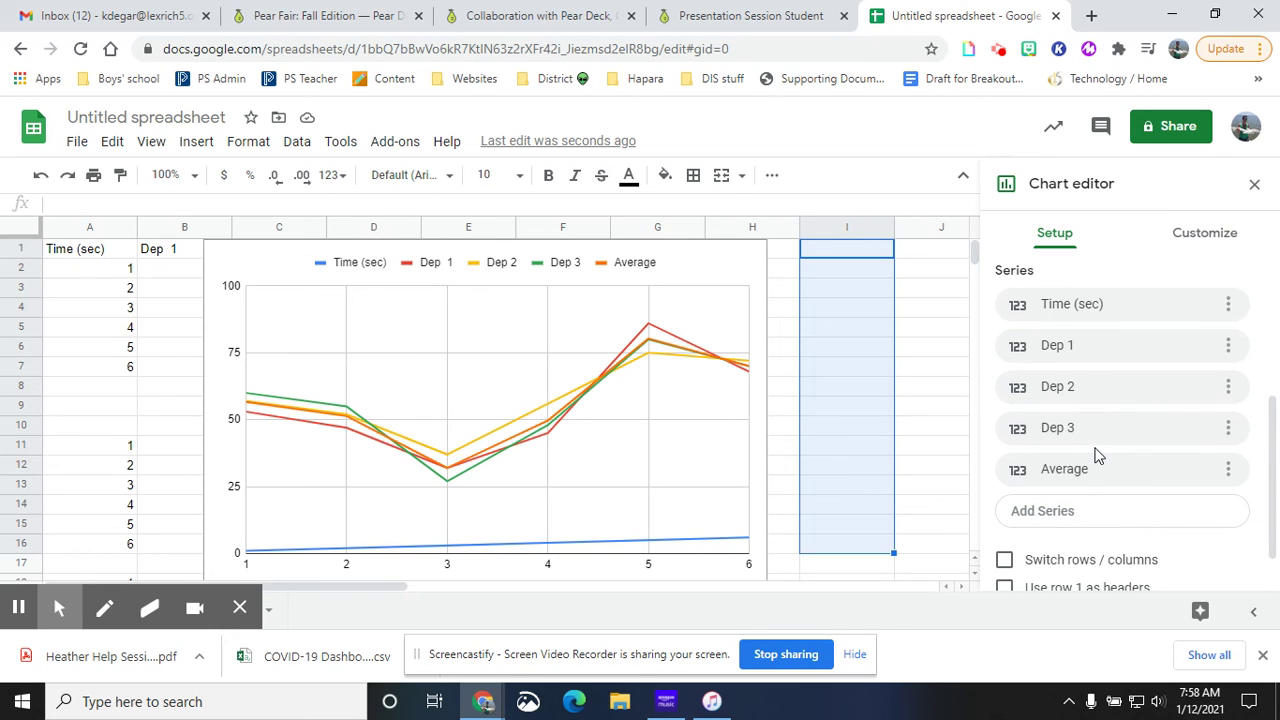
pyautogui.click(1229, 304)
pyautogui.click(1214, 344)
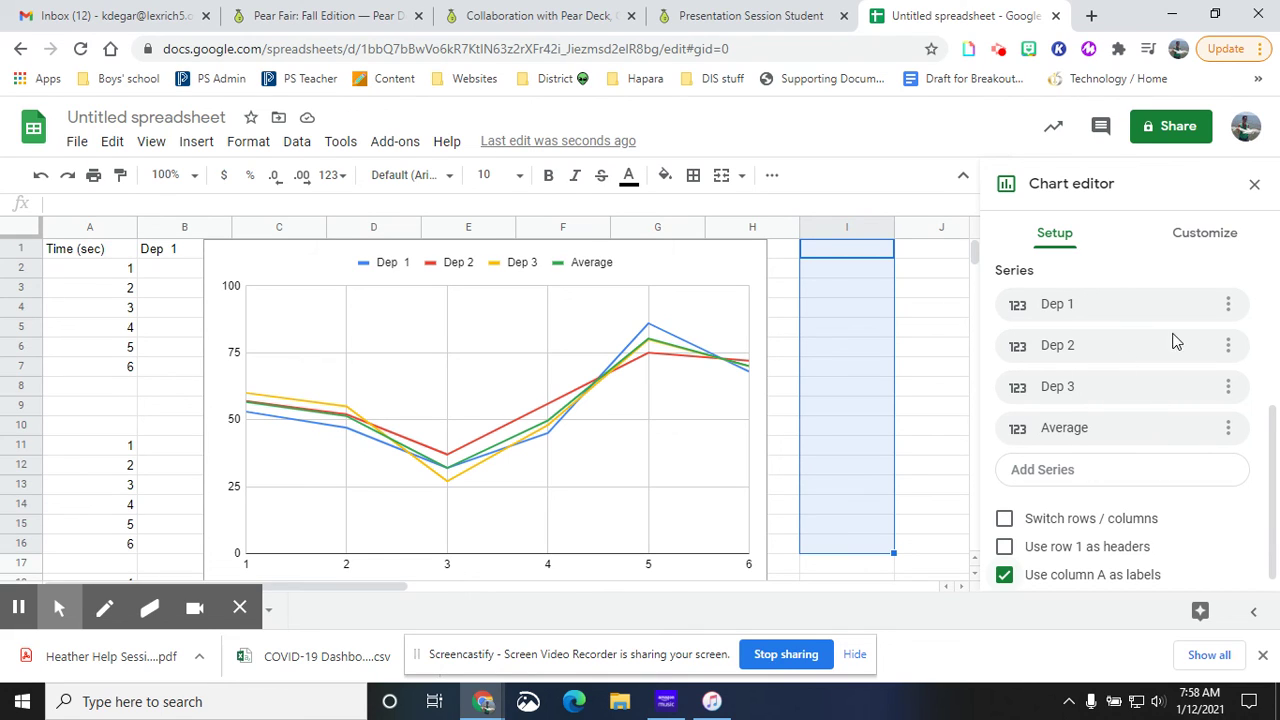
# Set the chart title to "Time versus Whatever"
pyautogui.click(1205, 240)
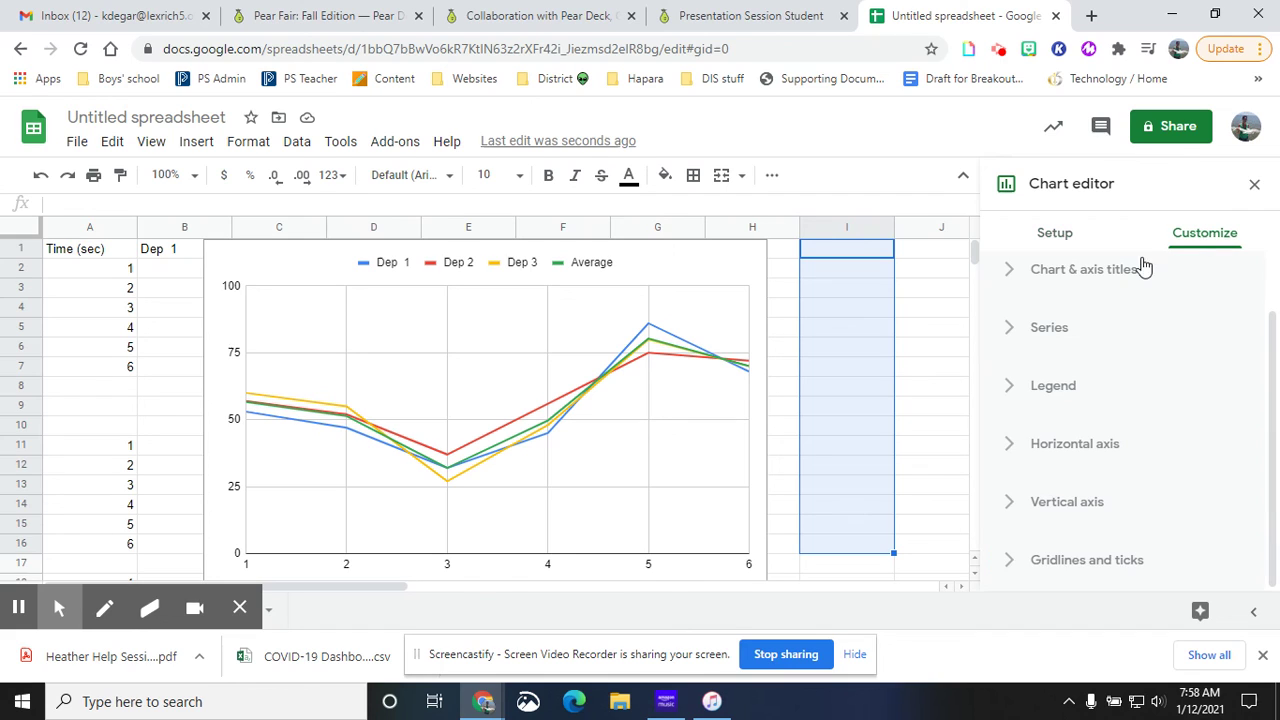
pyautogui.click(1123, 271)
pyautogui.click(1078, 332)
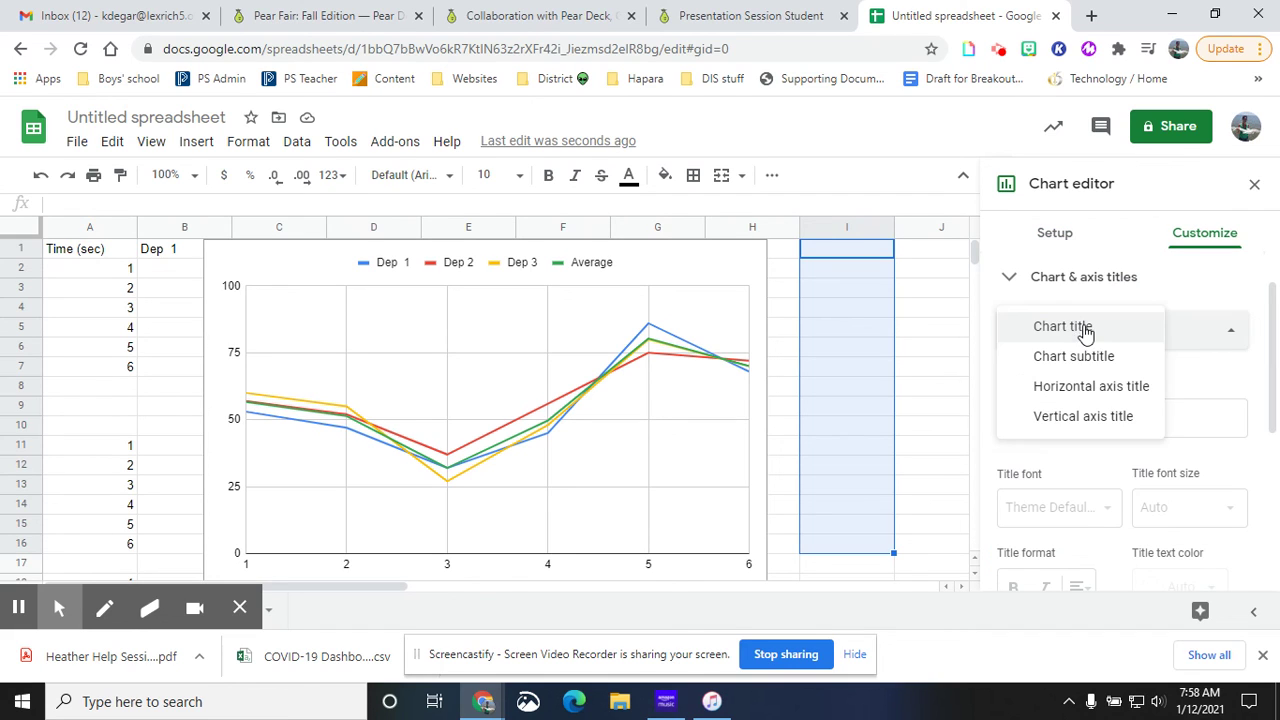
pyautogui.click(1085, 330)
pyautogui.click(1109, 420)
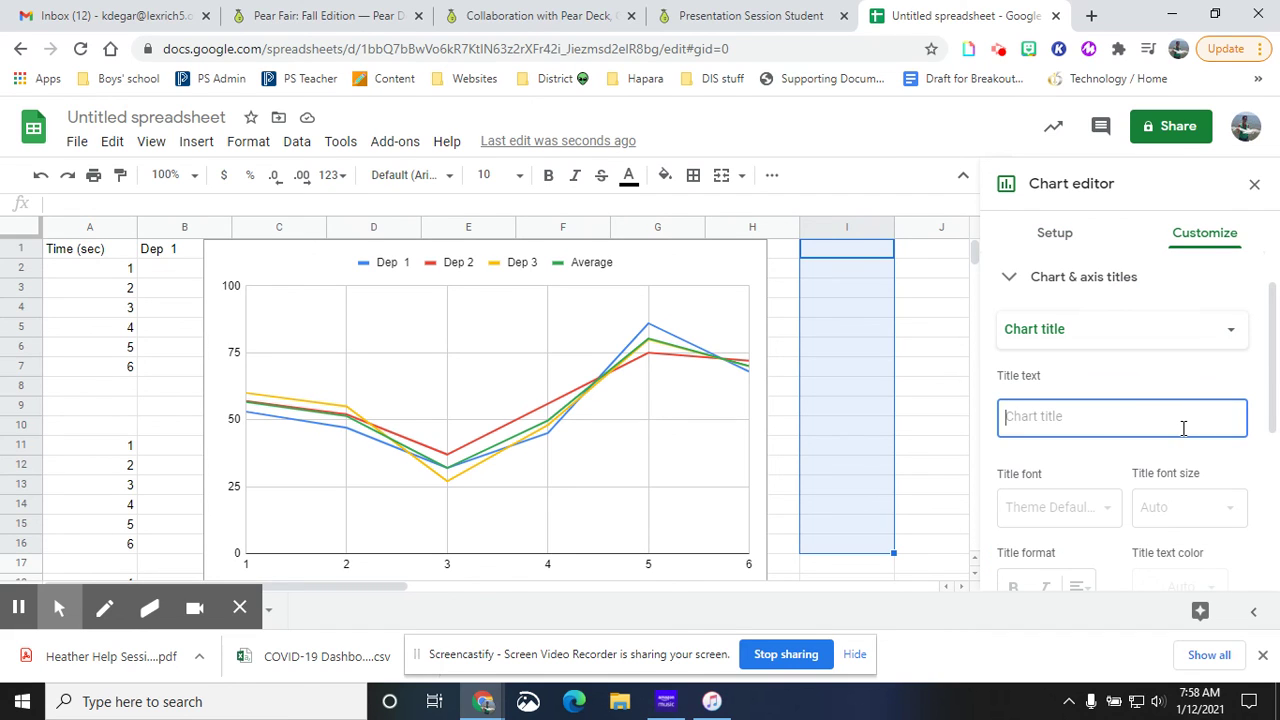
pyautogui.write('Time vers')
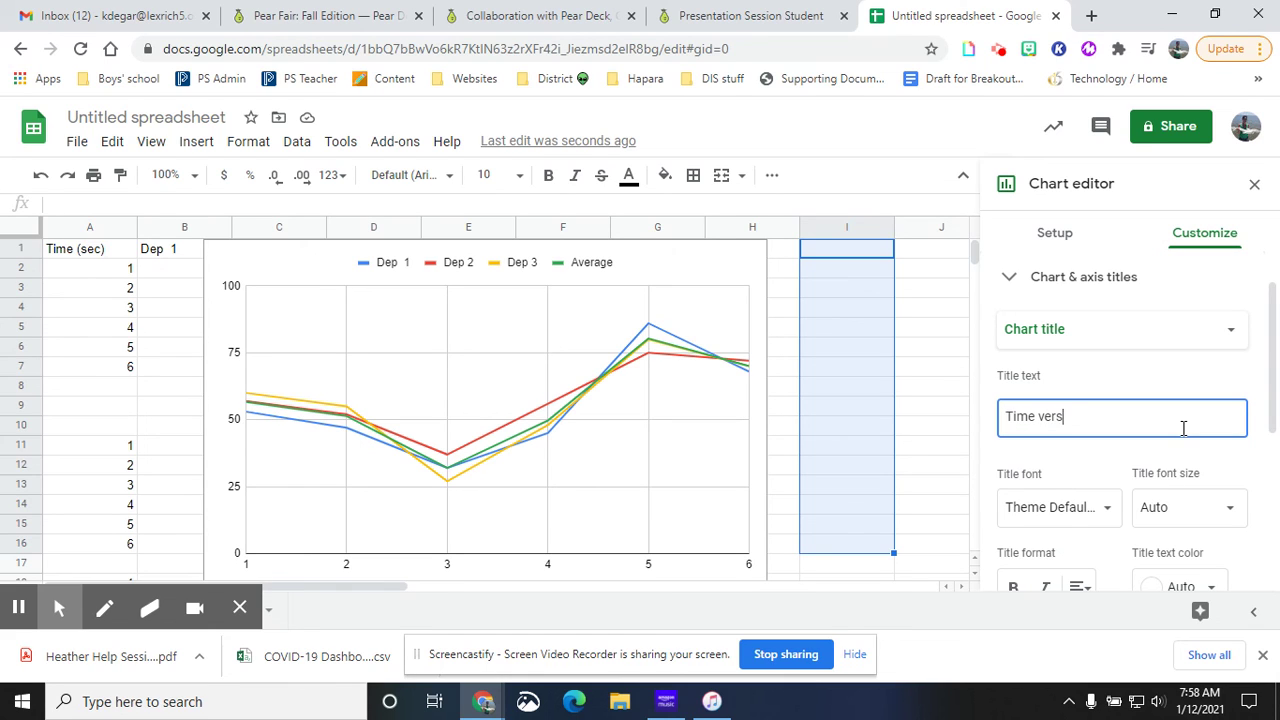
pyautogui.write('us Whatever')
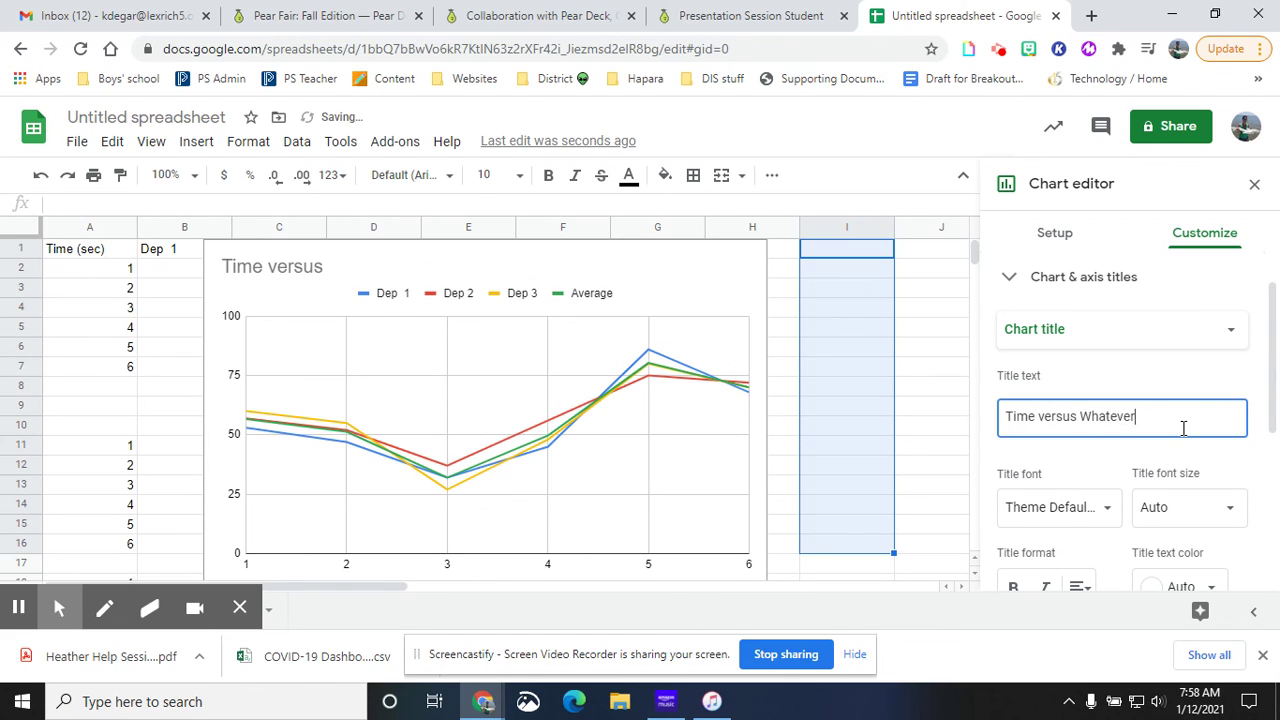
pyautogui.scroll(-2, 1211, 457)
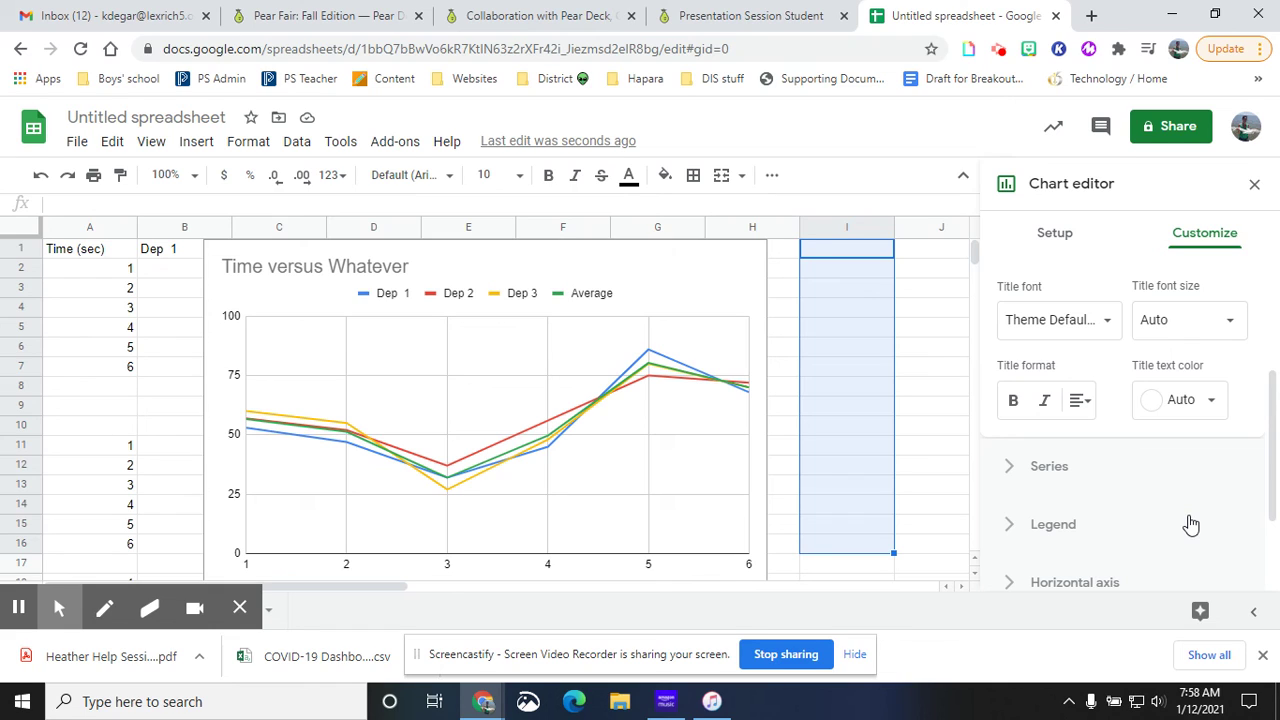
pyautogui.scroll(-2, 1188, 523)
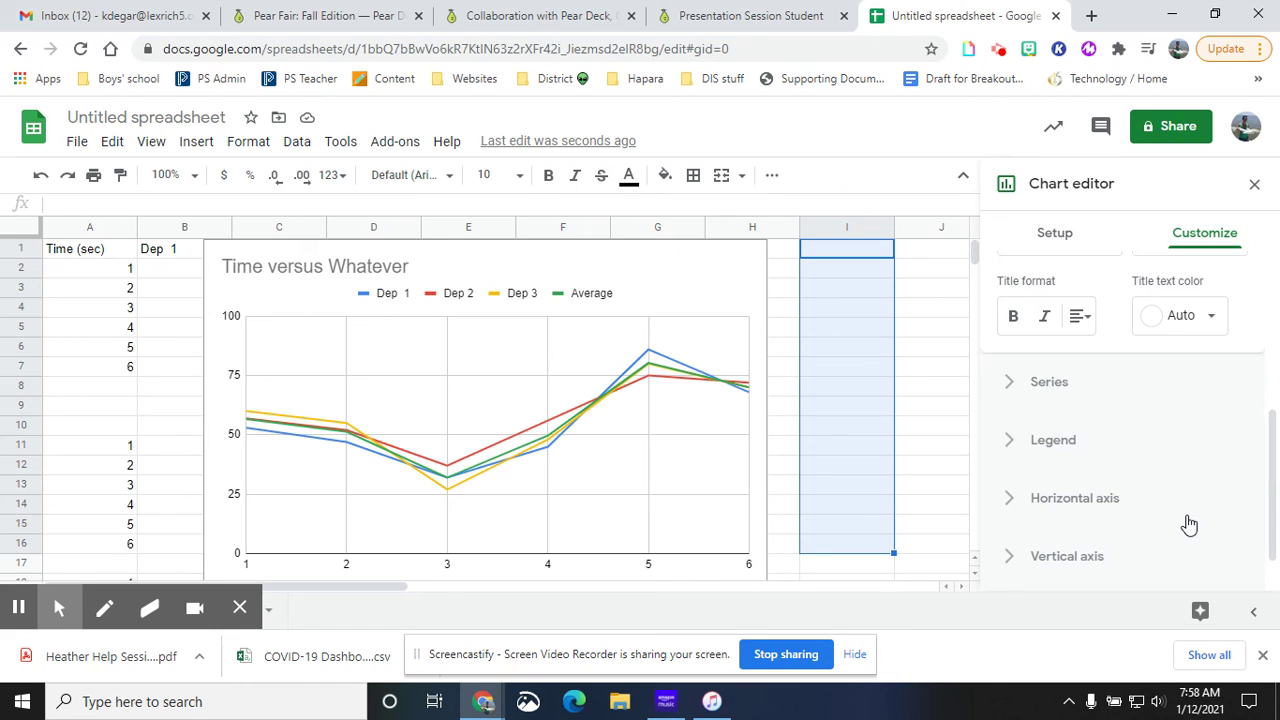